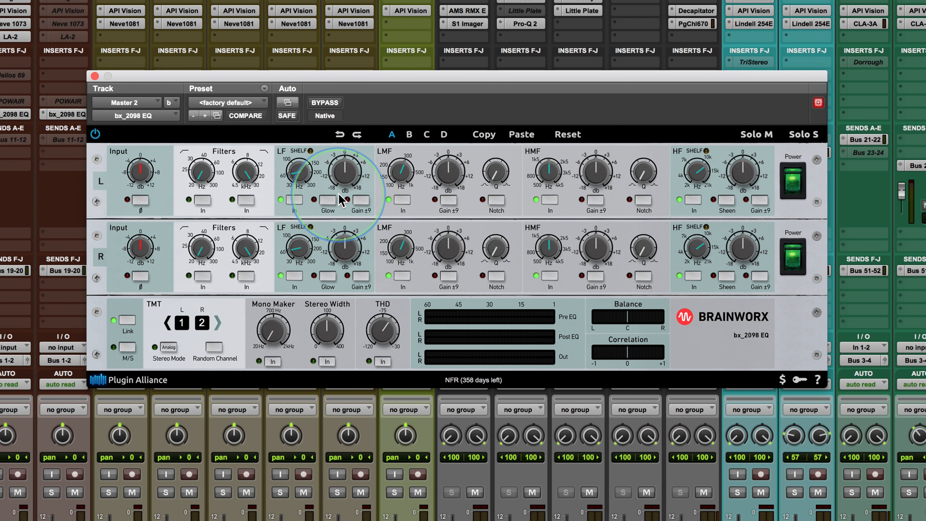
- Toggle the left channel's low-cut filter and LF band, and switch the EQ's power off and back on
{"action": "left_click", "coordinate": [202, 200]}
{"action": "left_click", "coordinate": [202, 200]}
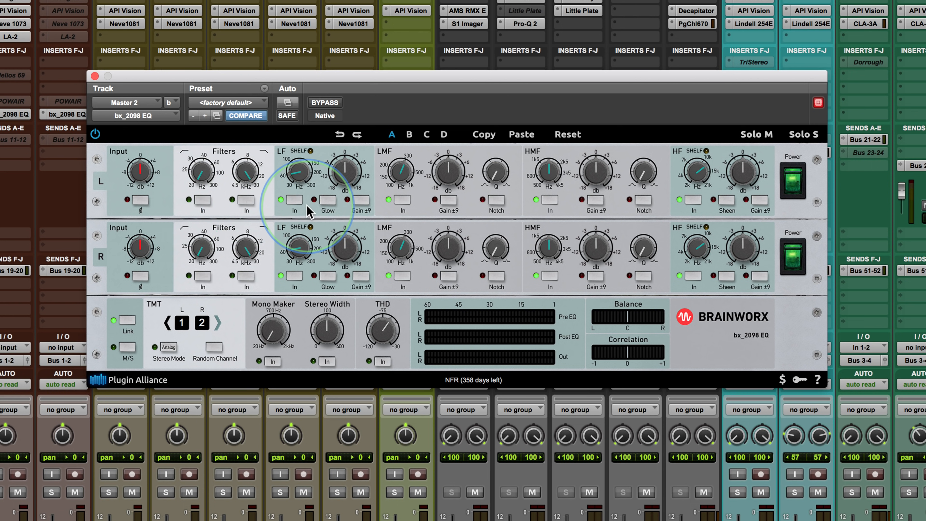
{"action": "left_click", "coordinate": [295, 200]}
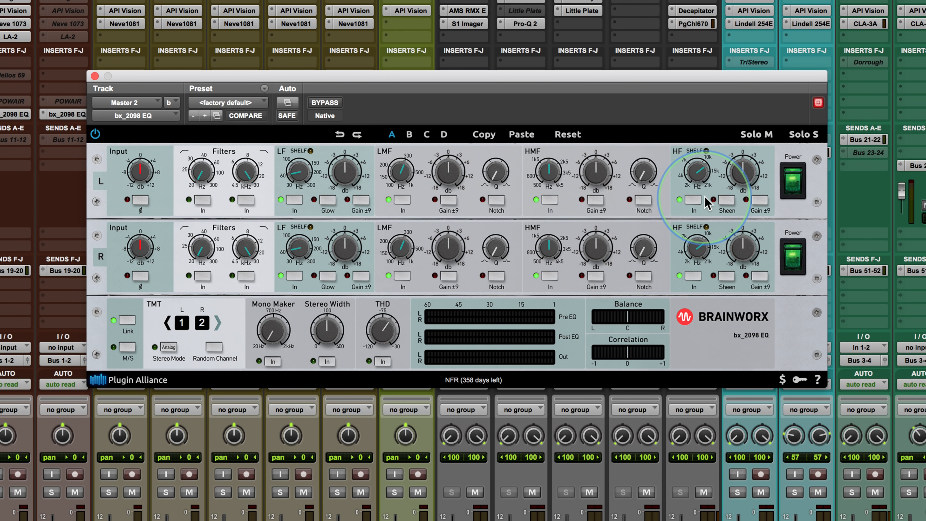
{"action": "left_click", "coordinate": [796, 174]}
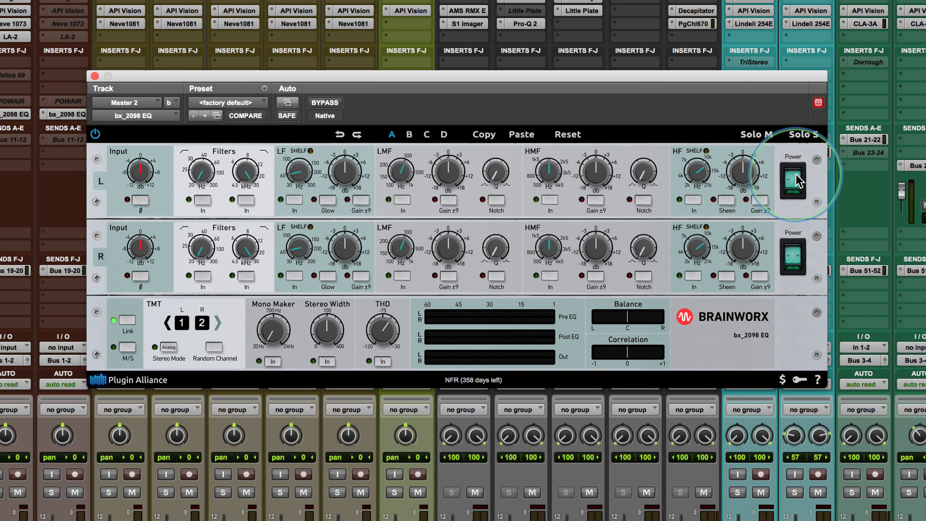
{"action": "left_click", "coordinate": [793, 189]}
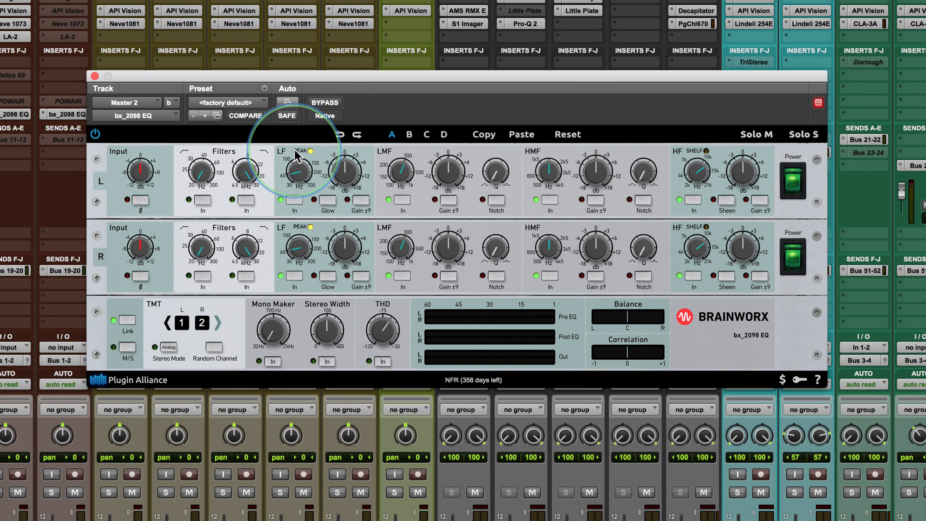
- Return the LF band to shelf mode and enable its ±9 gain range, leaving the gain at its default
{"action": "left_click", "coordinate": [310, 151]}
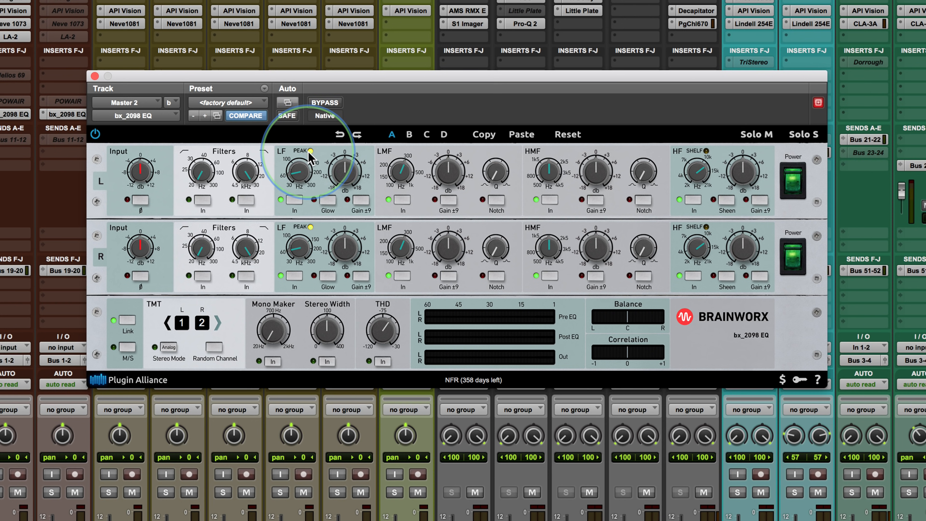
{"action": "left_click", "coordinate": [309, 151]}
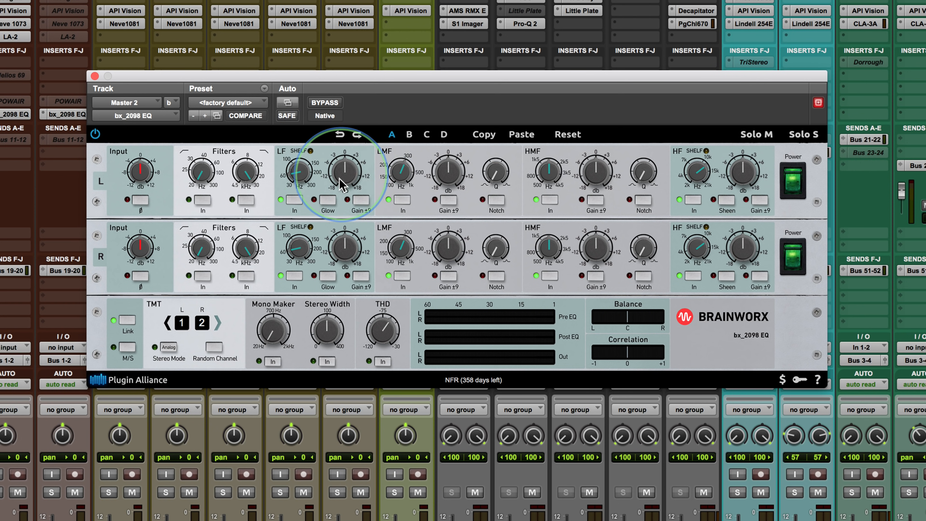
{"action": "left_click", "coordinate": [359, 201]}
{"action": "mouse_move", "coordinate": [344, 172]}
{"action": "left_mouse_down"}
{"action": "mouse_move", "coordinate": [348, 145]}
{"action": "mouse_move", "coordinate": [344, 168]}
{"action": "left_mouse_up"}
{"action": "left_click", "coordinate": [344, 170], "text": "alt"}
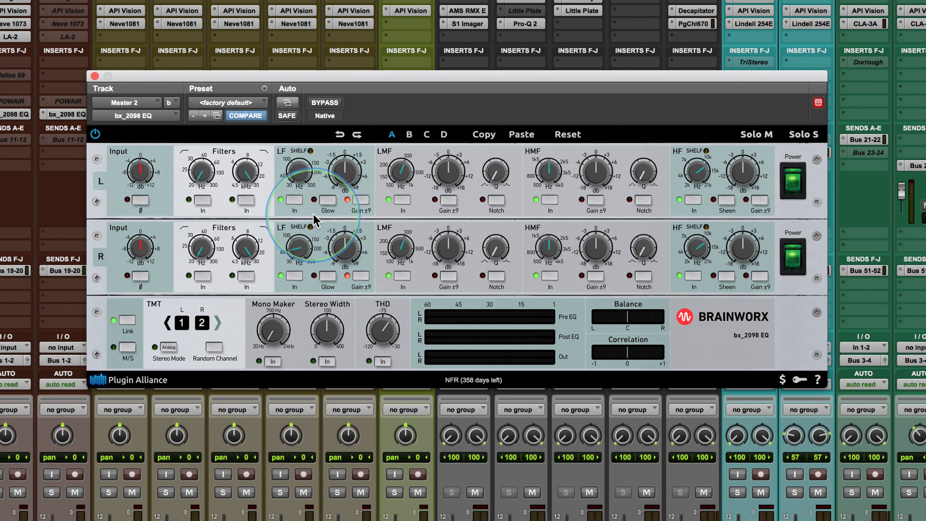
- Toggle the LF band's Glow on and off twice
{"action": "left_click", "coordinate": [328, 199]}
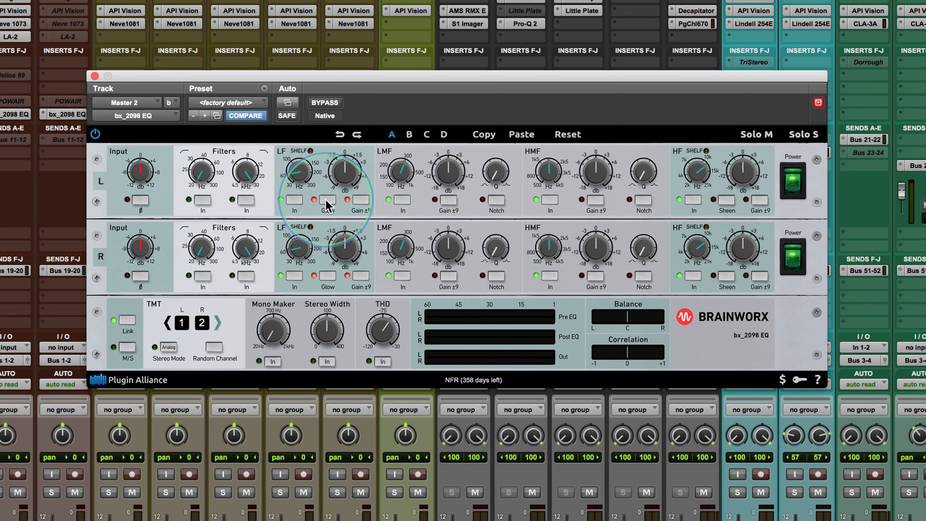
{"action": "left_click", "coordinate": [325, 199]}
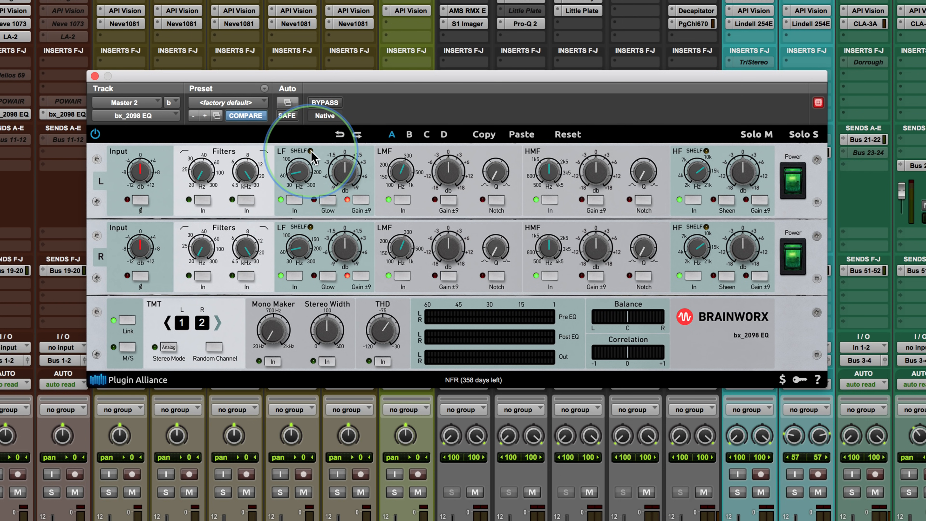
{"action": "left_click", "coordinate": [327, 200]}
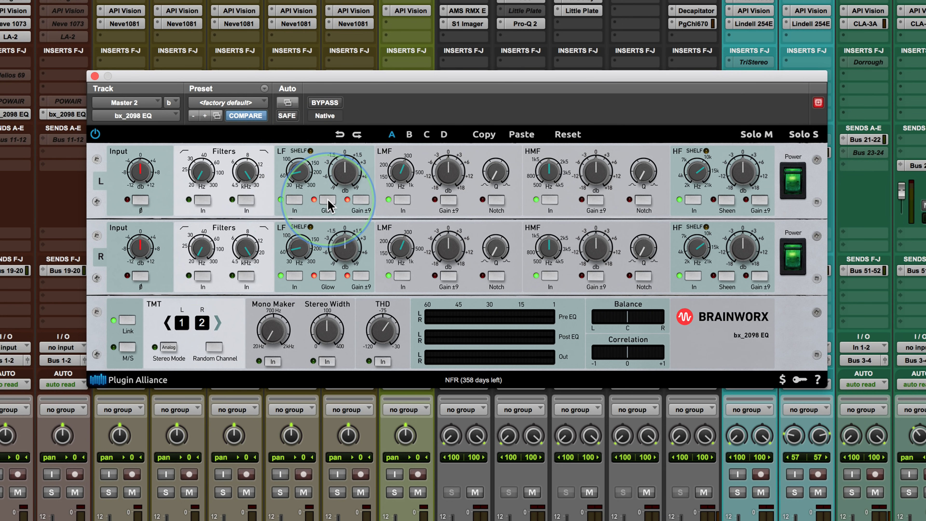
{"action": "left_click", "coordinate": [328, 200]}
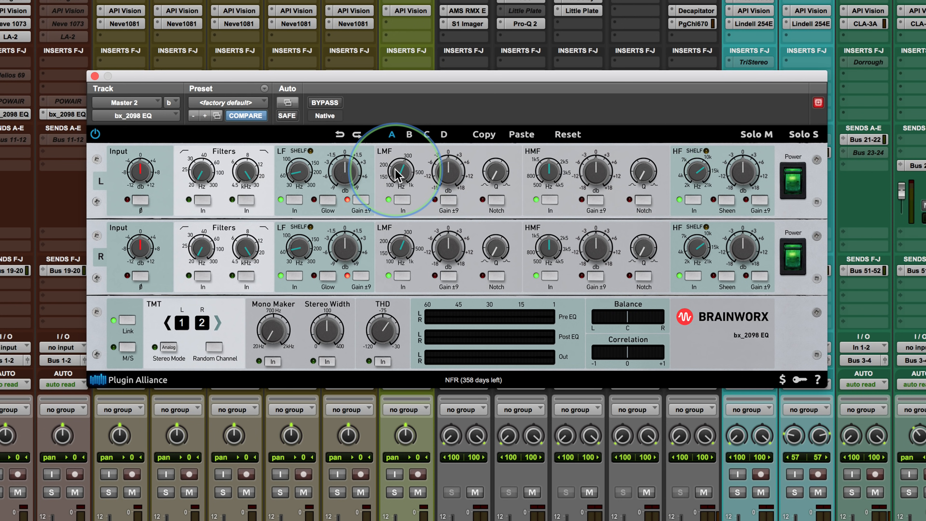
- Try the LMF band's ±9 gain range and its Notch mode while sweeping the gain and Q
{"action": "left_click", "coordinate": [450, 200]}
{"action": "left_click", "coordinate": [452, 201]}
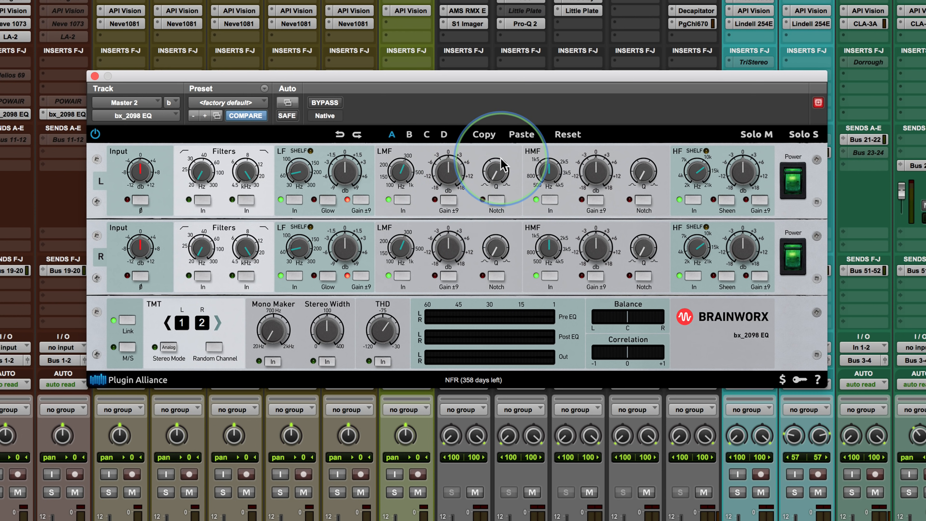
{"action": "left_click", "coordinate": [497, 202]}
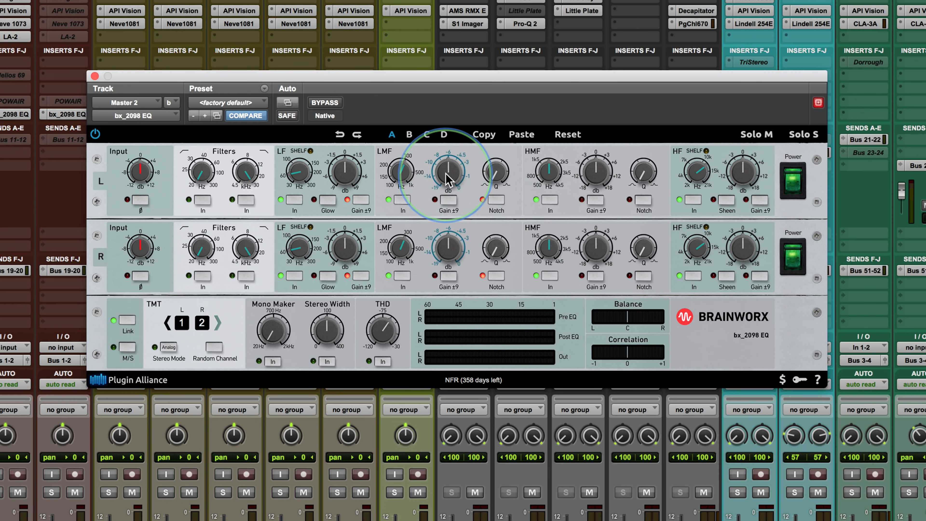
{"action": "left_click_drag", "start_coordinate": [451, 188], "coordinate": [449, 161]}
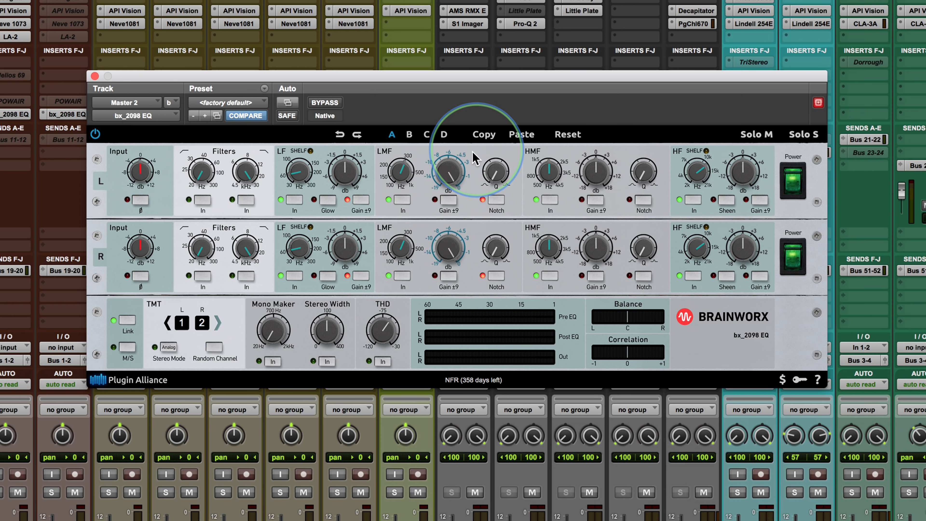
{"action": "left_click_drag", "start_coordinate": [447, 167], "coordinate": [452, 237]}
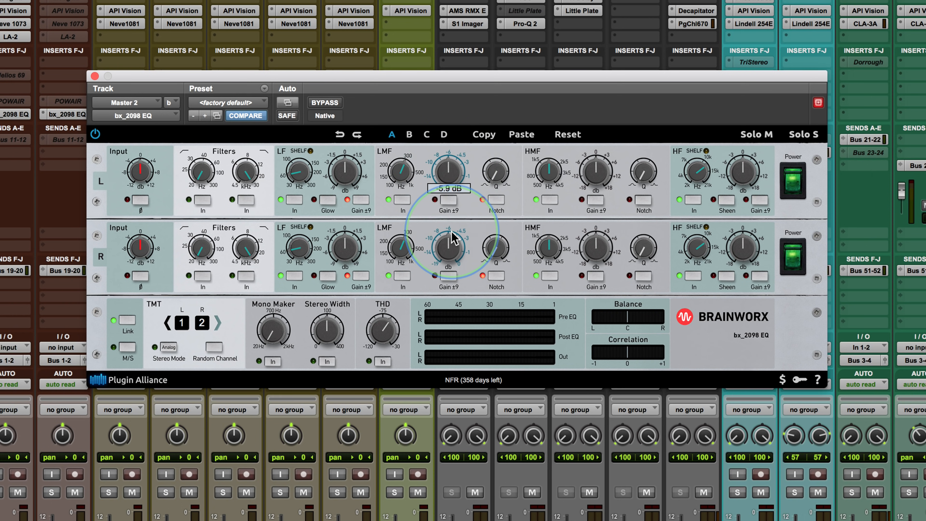
{"action": "left_click", "coordinate": [489, 197]}
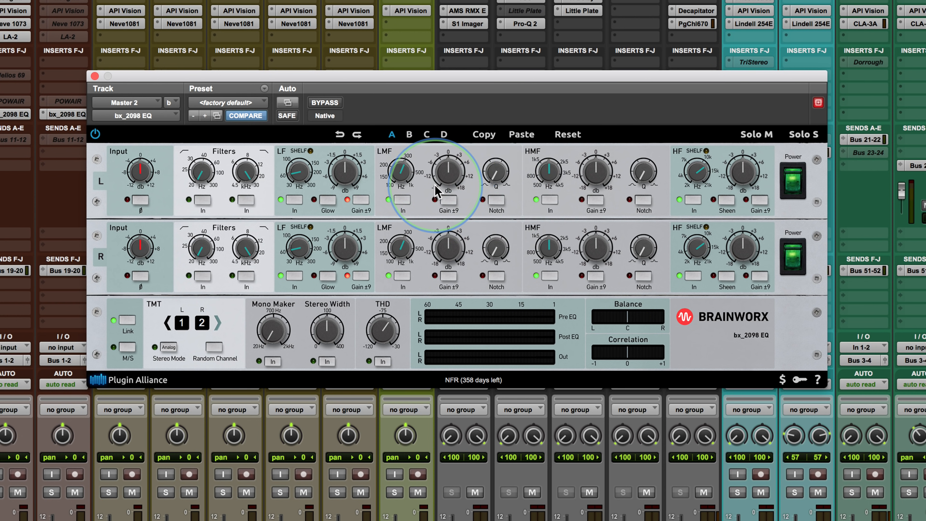
{"action": "left_click", "coordinate": [496, 197]}
{"action": "left_click_drag", "start_coordinate": [499, 178], "coordinate": [491, 198]}
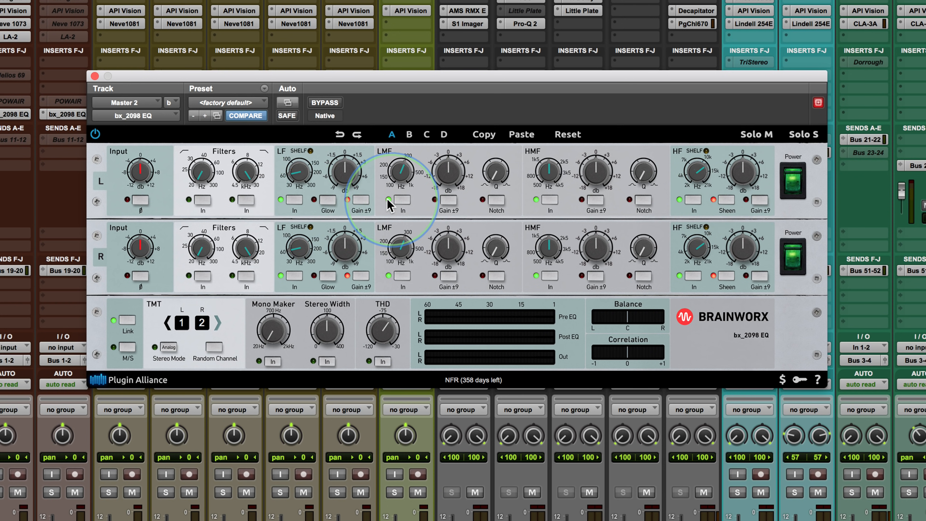
- Turn off the HF band's Sheen, and toggle the Link between the two channels off and back on
{"action": "left_click", "coordinate": [727, 200]}
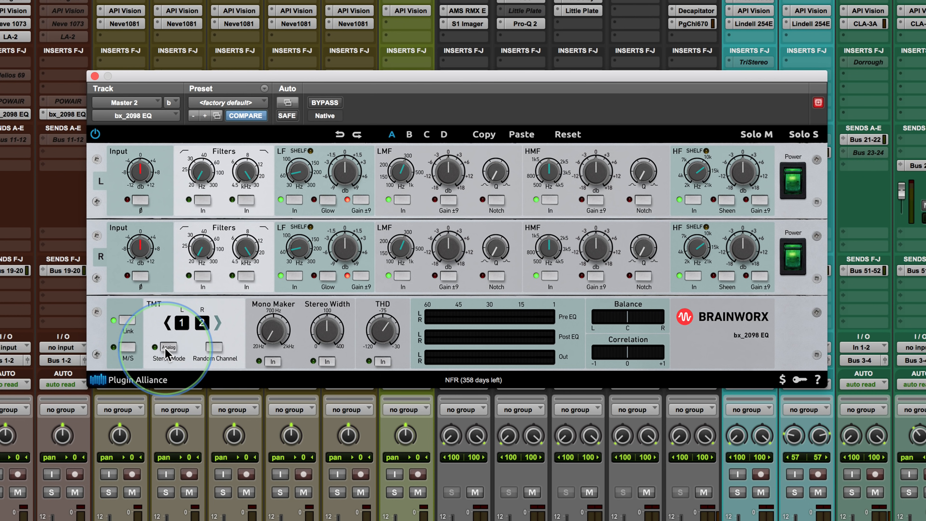
{"action": "left_click", "coordinate": [127, 321]}
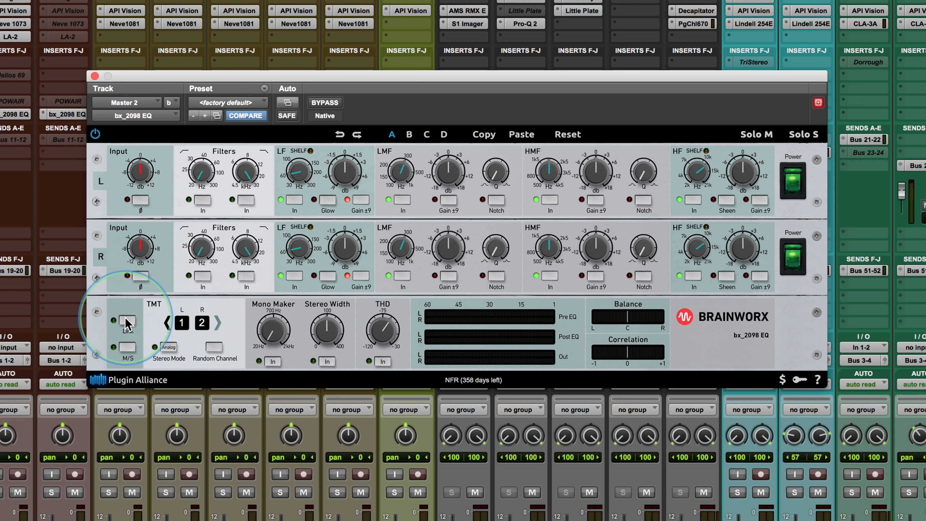
{"action": "left_click", "coordinate": [125, 318]}
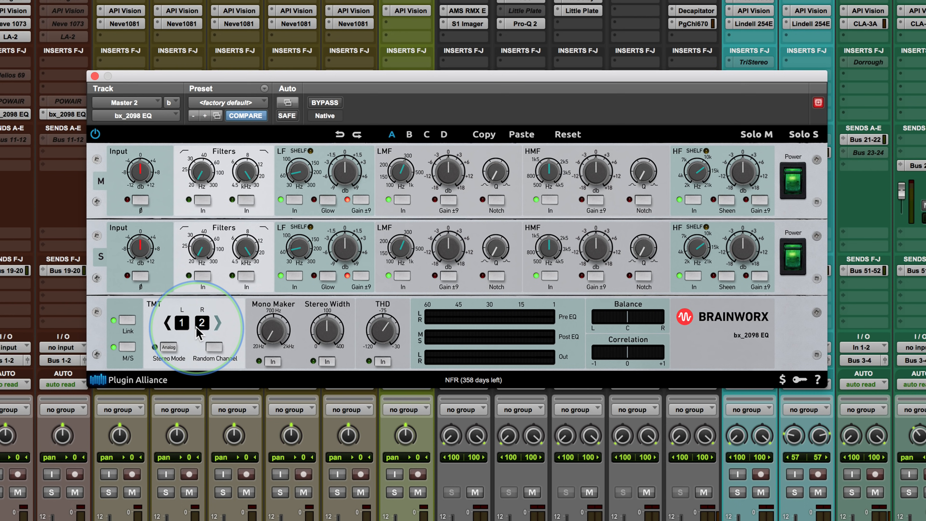
- Step the TMT channel pair up to 5 and 6 and return it to 1 and 2
{"action": "left_click", "coordinate": [218, 323]}
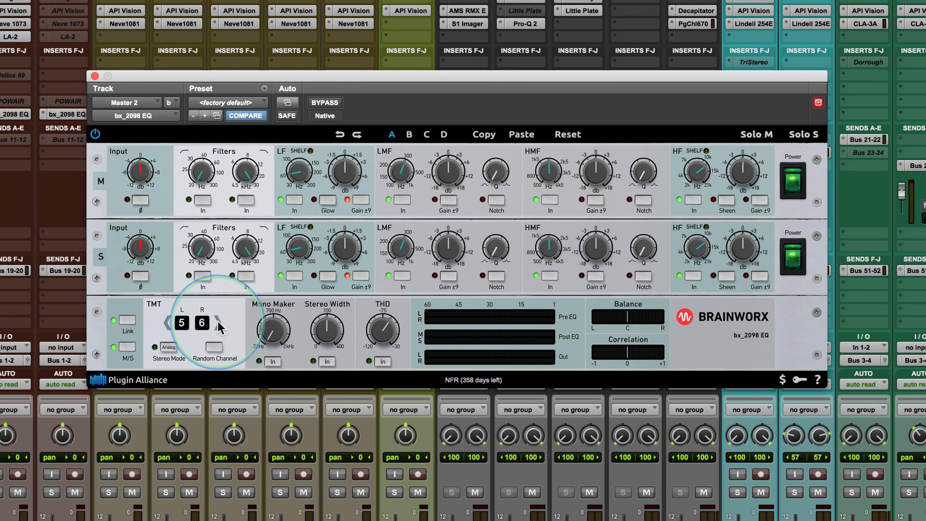
{"action": "left_click", "coordinate": [168, 326]}
{"action": "left_click", "coordinate": [168, 326]}
{"action": "left_click", "coordinate": [167, 325]}
{"action": "left_click", "coordinate": [167, 325]}
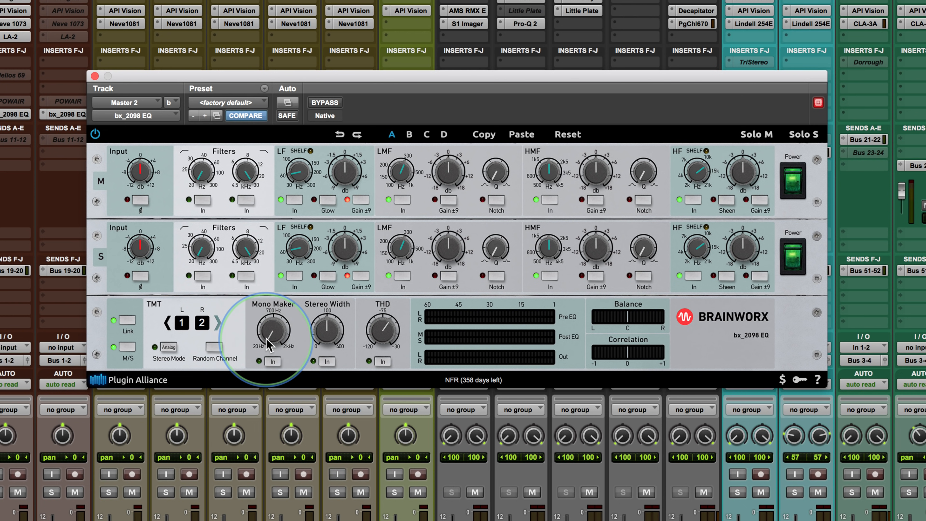
- Toggle the Mono Maker on and off, and try the THD section's switch and level knob
{"action": "left_click", "coordinate": [274, 361]}
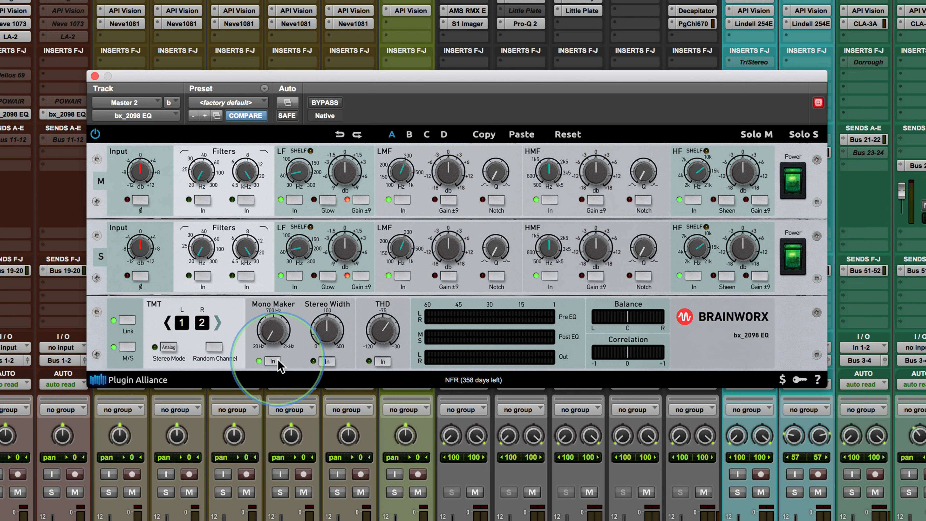
{"action": "left_click", "coordinate": [273, 361]}
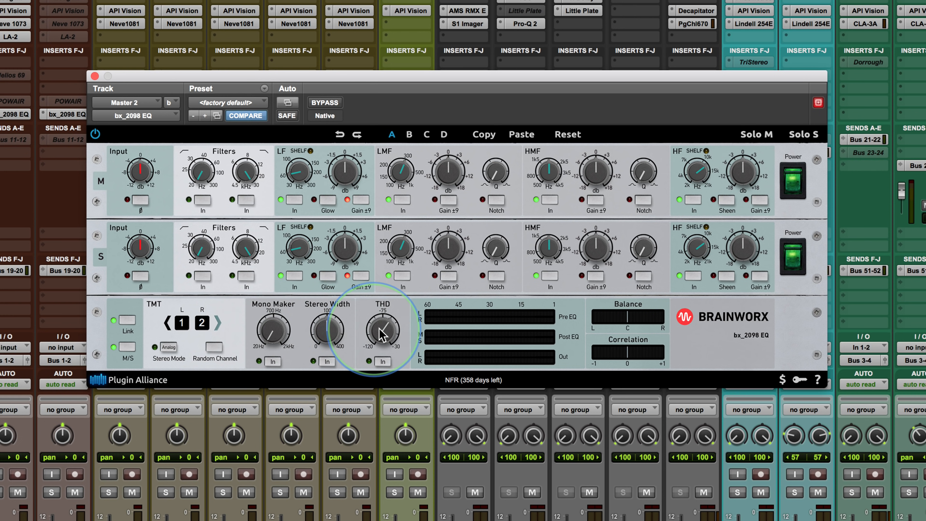
{"action": "left_click", "coordinate": [382, 361]}
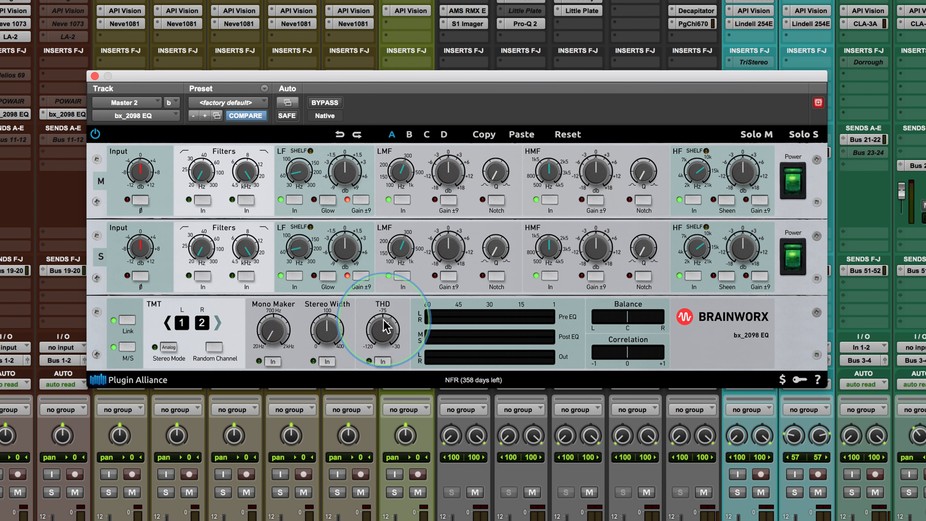
{"action": "left_click_drag", "start_coordinate": [384, 325], "coordinate": [396, 323]}
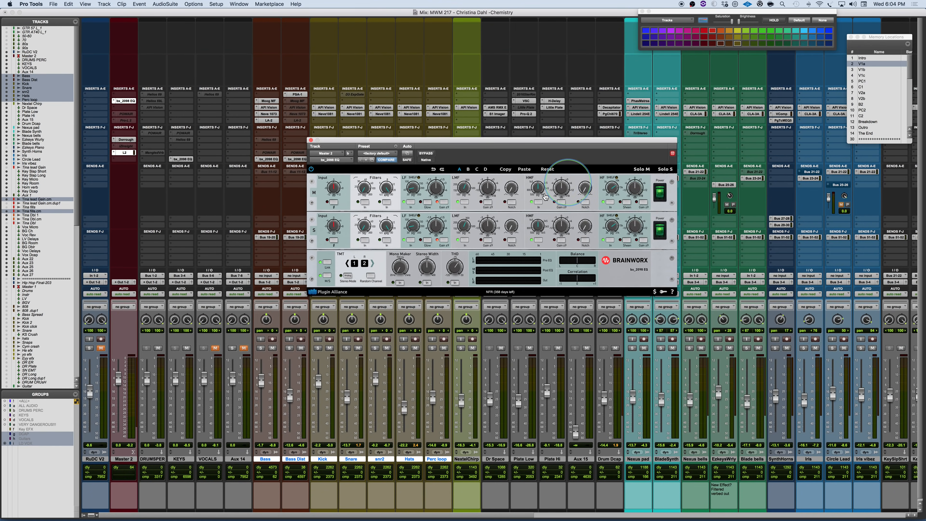
- Switch to SketchBook Pro and bring up the HF bell shelf and sheen curves by showing the Sheen layer and hiding the Glow layer
{"action": "key", "text": "super+Tab"}
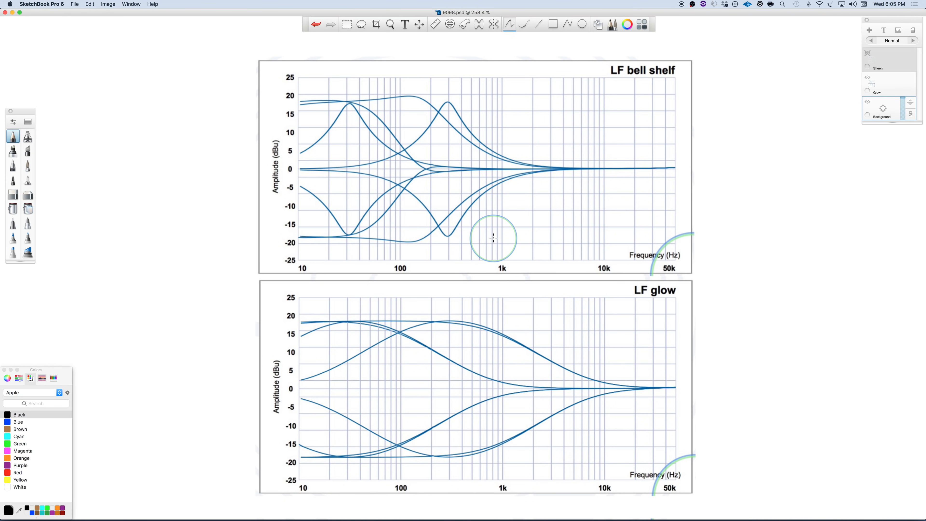
{"action": "left_click", "coordinate": [868, 55]}
{"action": "left_click", "coordinate": [870, 78]}
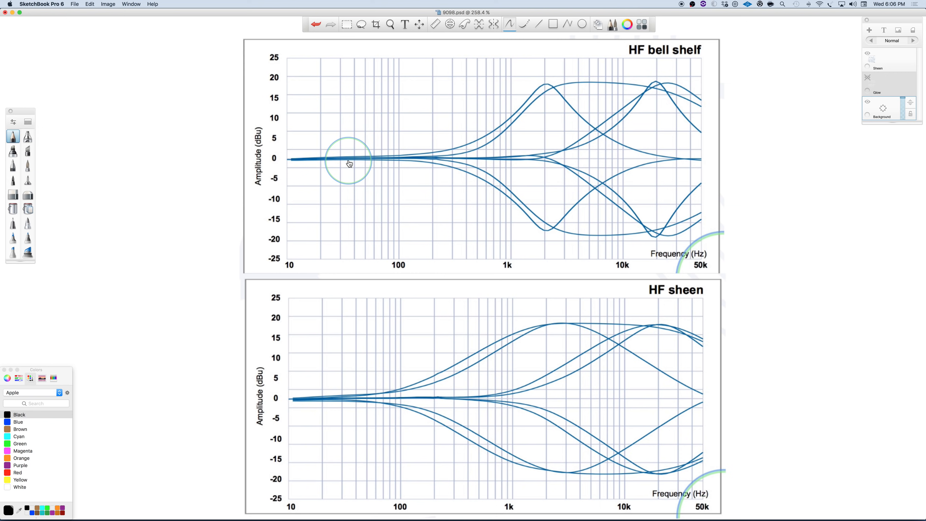
- Switch back to Pro Tools, open the bx_2098 EQ inserted on the Bass track and solo that track
{"action": "key", "text": "super+Tab"}
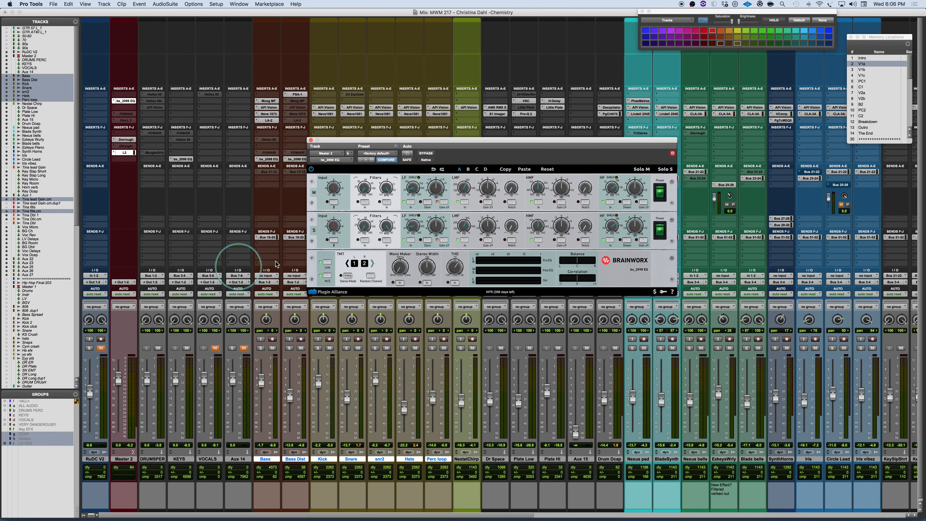
{"action": "left_click", "coordinate": [269, 159]}
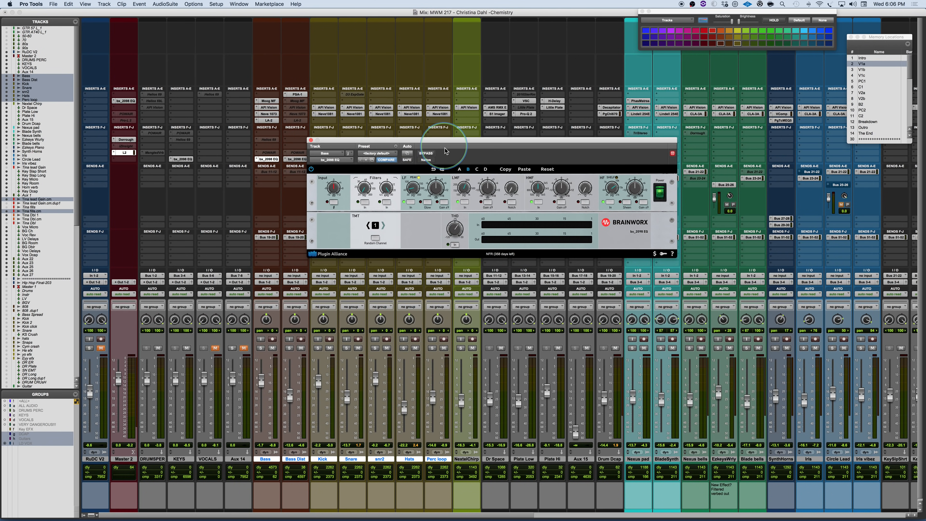
{"action": "left_click", "coordinate": [261, 348]}
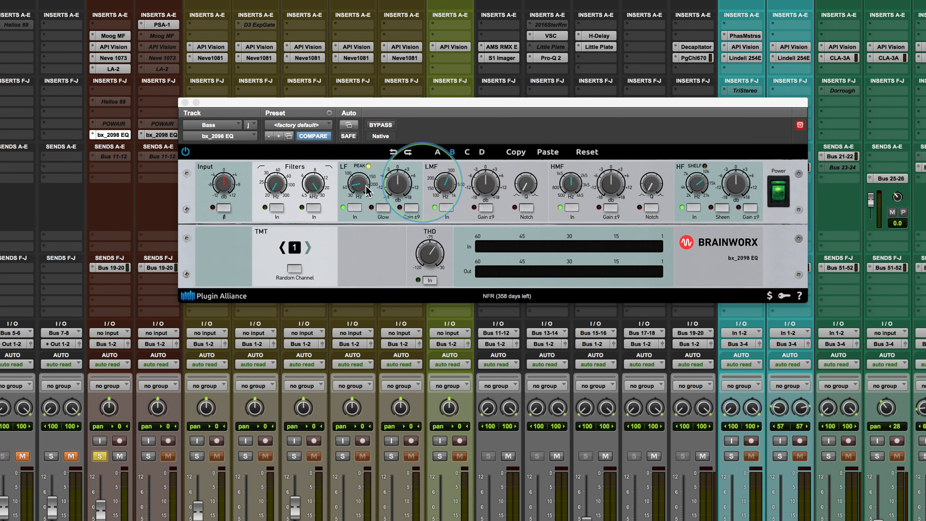
- Set the Bass LF band to a higher-frequency shelf with boosted gain during playback, and engage the THD section
{"action": "left_click", "coordinate": [353, 190]}
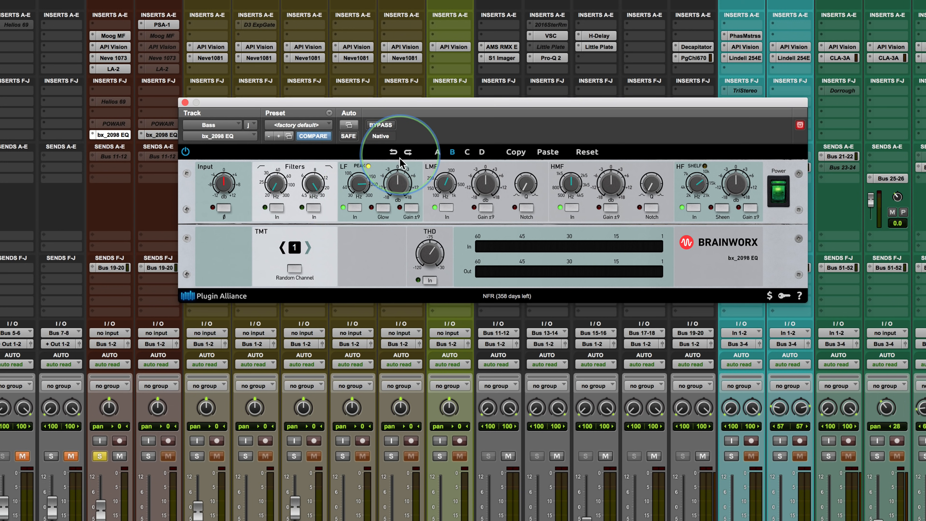
{"action": "left_click", "coordinate": [369, 166]}
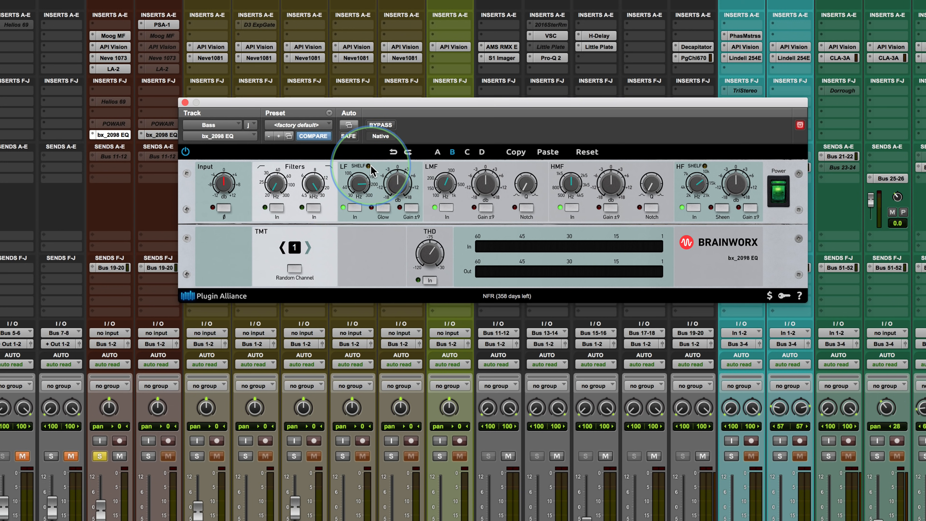
{"action": "key", "text": "space"}
{"action": "left_click_drag", "start_coordinate": [394, 179], "coordinate": [392, 173]}
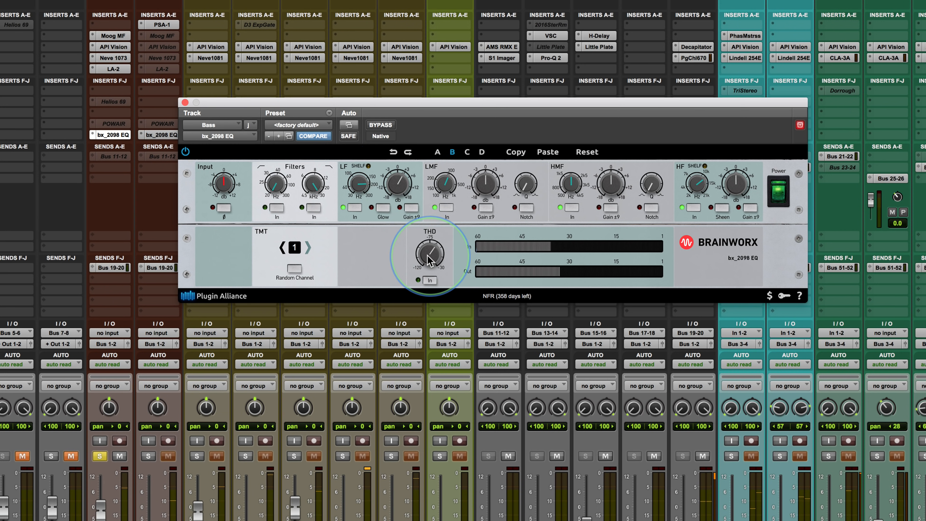
{"action": "left_click", "coordinate": [429, 280]}
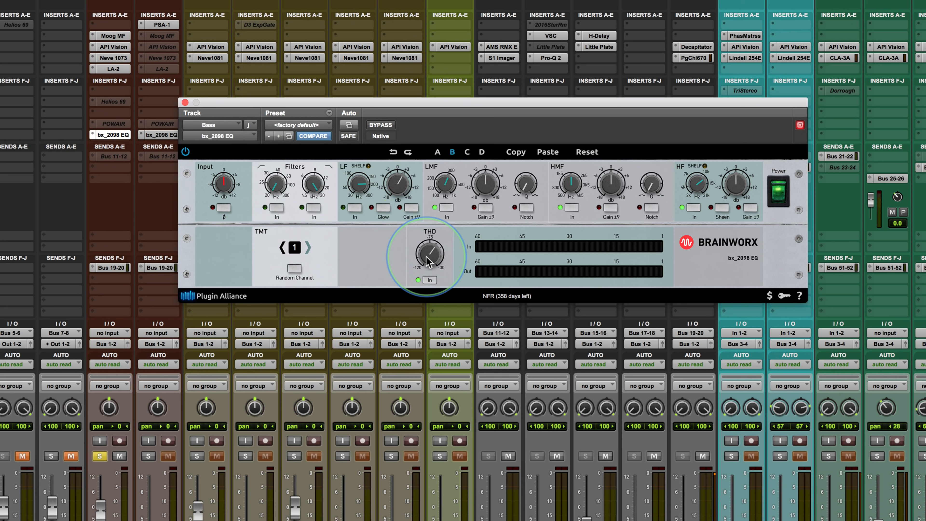
- Play the soloed Bass, raise the THD level, and lower the EQ's input level slightly
{"action": "key", "text": "space"}
{"action": "left_click_drag", "start_coordinate": [427, 261], "coordinate": [419, 194]}
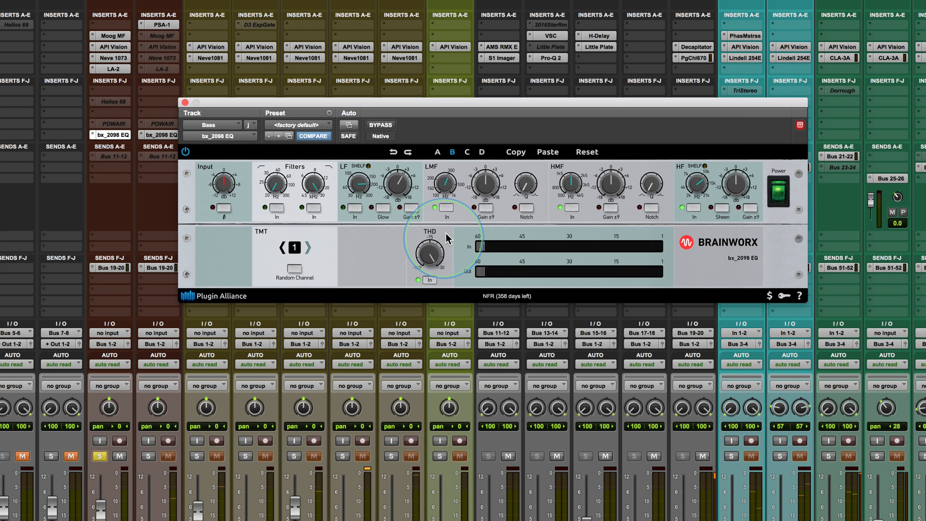
{"action": "left_click_drag", "start_coordinate": [221, 183], "coordinate": [221, 184]}
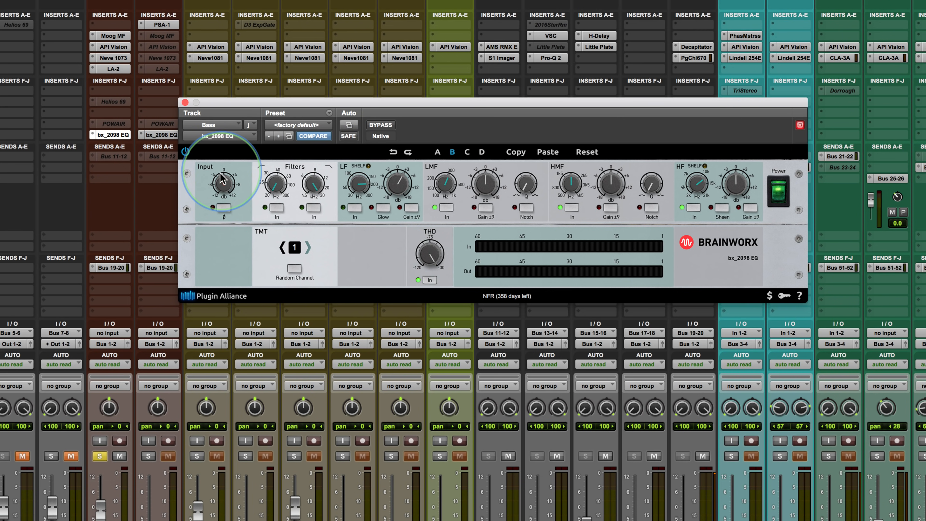
{"action": "key", "text": "space"}
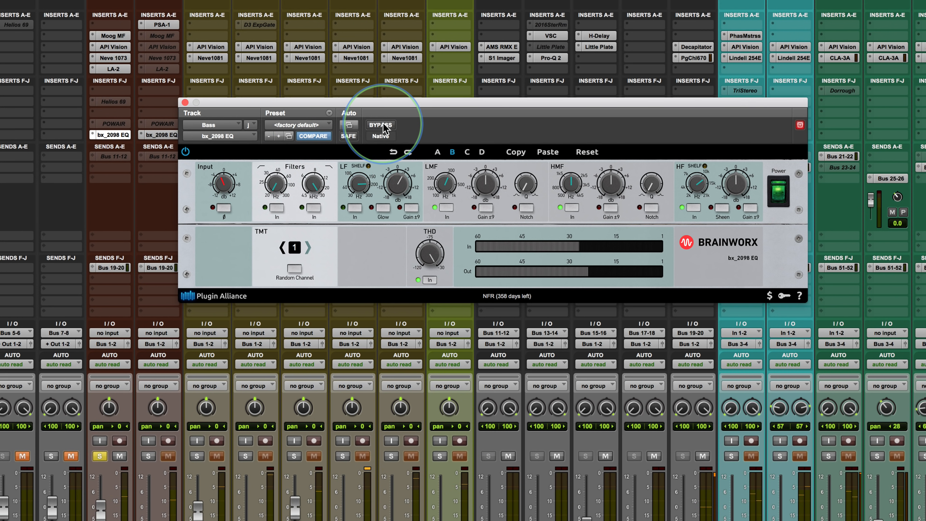
- Compare the Bass with the EQ bypassed and active, and stop playback
{"action": "left_click", "coordinate": [381, 125]}
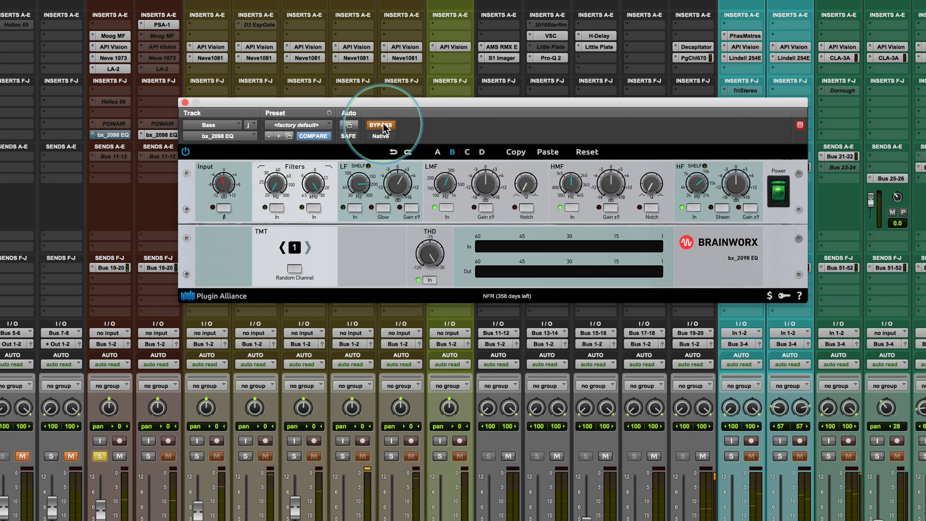
{"action": "left_click", "coordinate": [381, 125]}
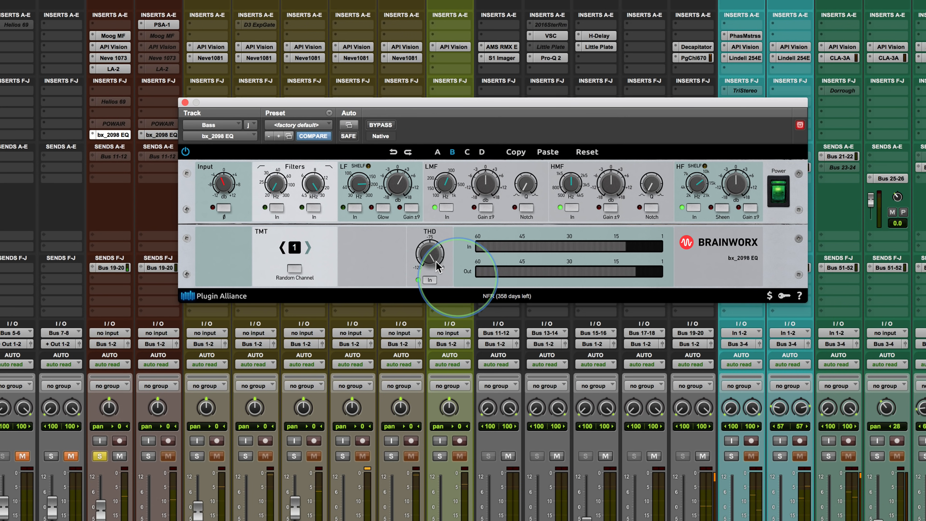
{"action": "key", "text": "space"}
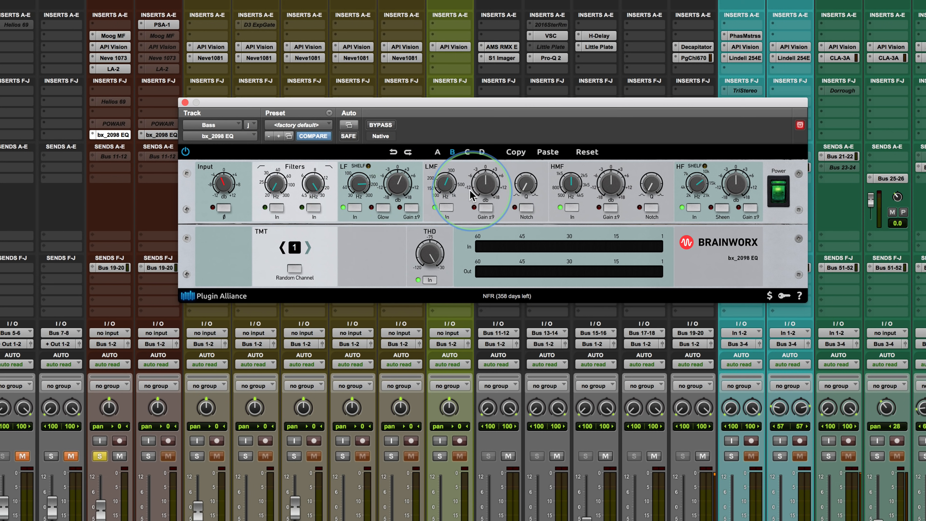
- Raise the Bass LMF band's frequency, boost its gain, and sweep its Q during playback to find a suitable bandwidth
{"action": "left_click_drag", "start_coordinate": [431, 190], "coordinate": [484, 160]}
{"action": "key", "text": "space"}
{"action": "mouse_move", "coordinate": [525, 183]}
{"action": "left_mouse_down"}
{"action": "mouse_move", "coordinate": [521, 191]}
{"action": "mouse_move", "coordinate": [523, 163]}
{"action": "mouse_move", "coordinate": [523, 188]}
{"action": "left_mouse_up"}
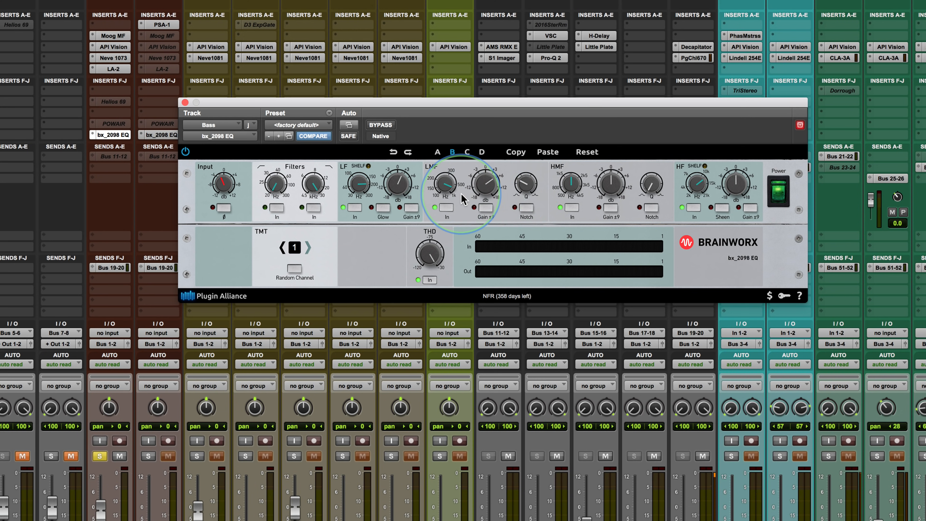
{"action": "left_click_drag", "start_coordinate": [526, 184], "coordinate": [529, 127]}
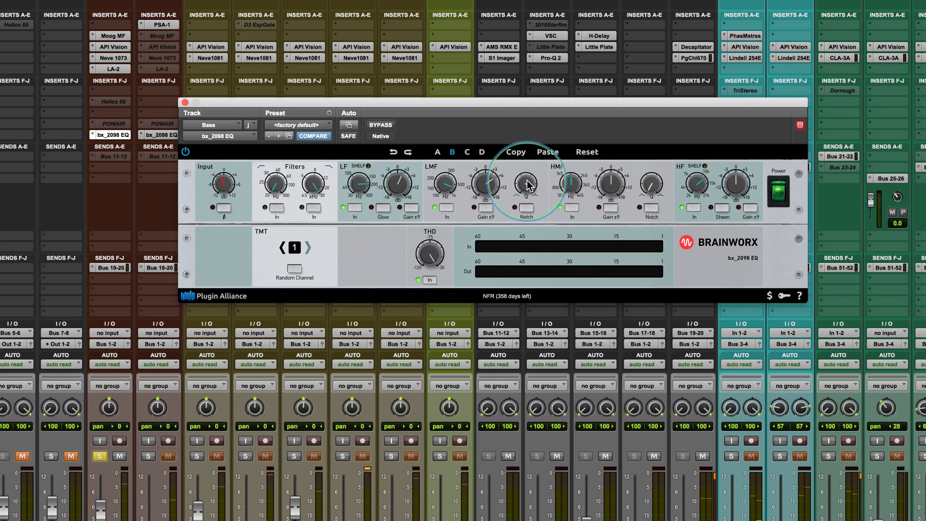
{"action": "left_click_drag", "start_coordinate": [529, 186], "coordinate": [528, 255]}
{"action": "left_click_drag", "start_coordinate": [523, 240], "coordinate": [517, 203]}
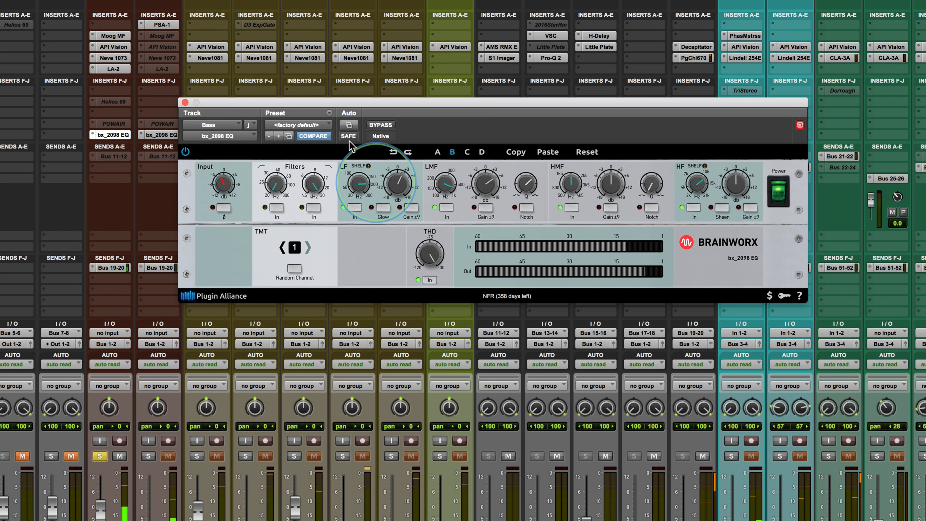
{"action": "left_click_drag", "start_coordinate": [533, 197], "coordinate": [518, 215]}
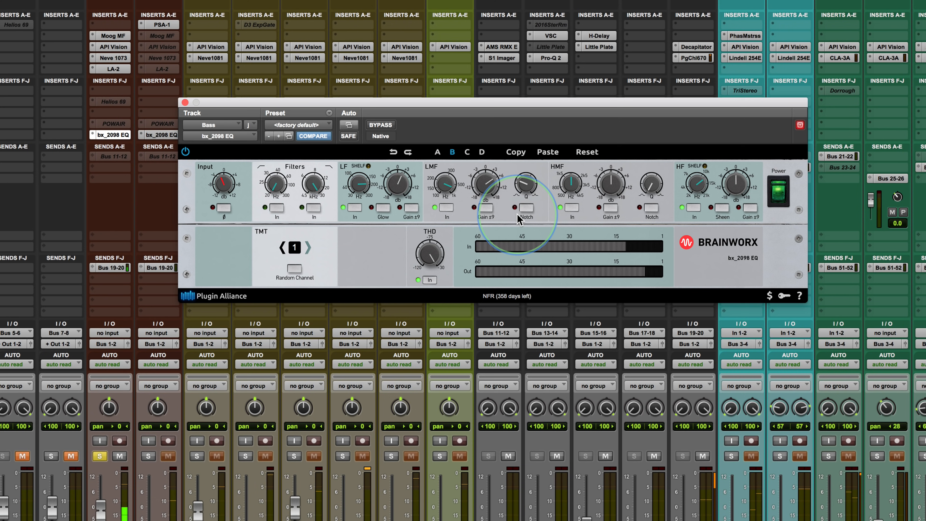
- Lower the Bass EQ's input level further, comparing the bypassed and active sound before and after the change
{"action": "left_click", "coordinate": [381, 126]}
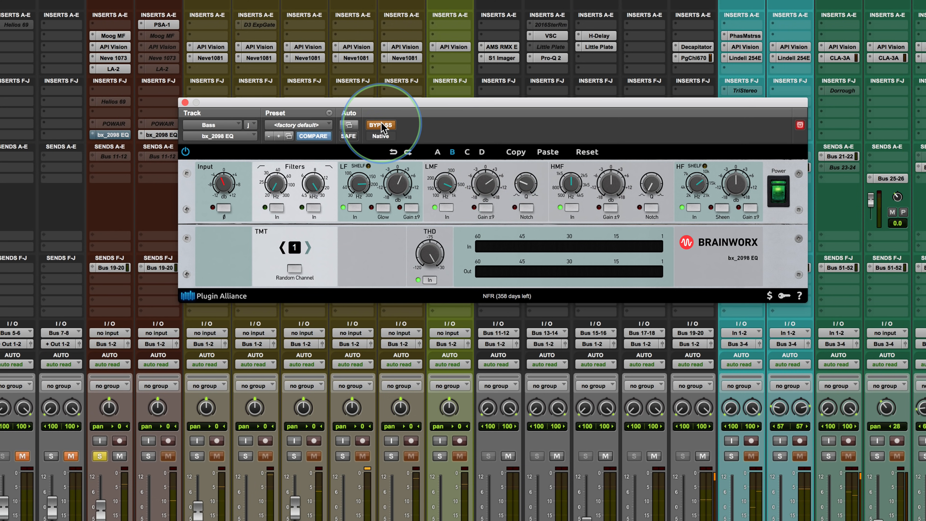
{"action": "left_click", "coordinate": [380, 125]}
{"action": "left_click", "coordinate": [221, 190]}
{"action": "left_click_drag", "start_coordinate": [221, 189], "coordinate": [219, 197]}
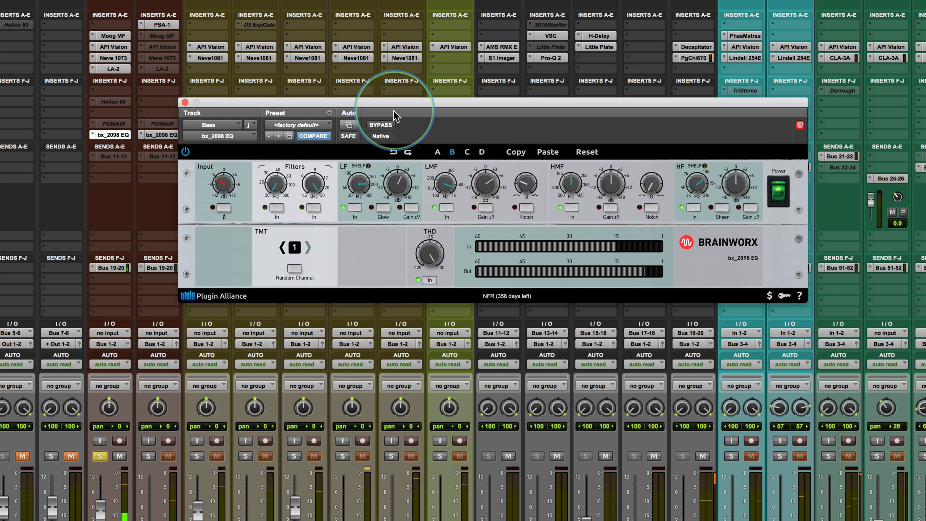
{"action": "left_click", "coordinate": [383, 124]}
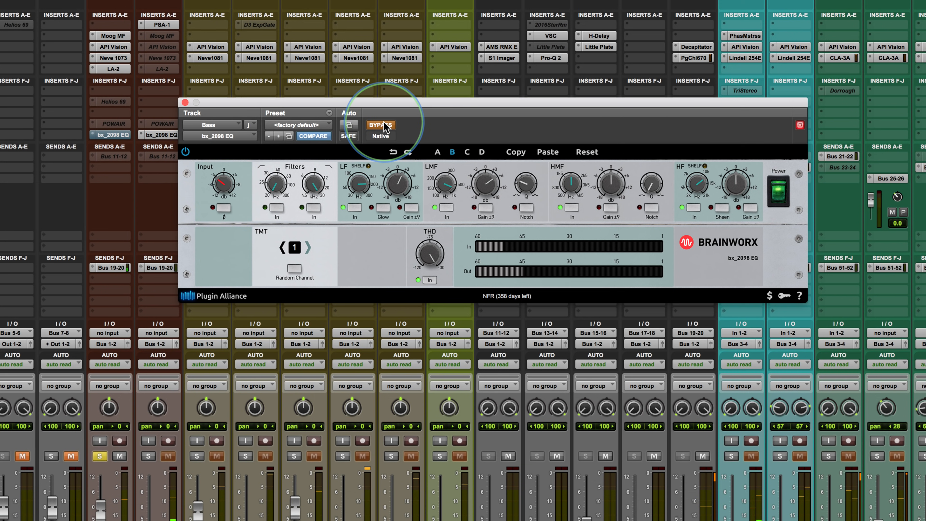
{"action": "left_click", "coordinate": [383, 125]}
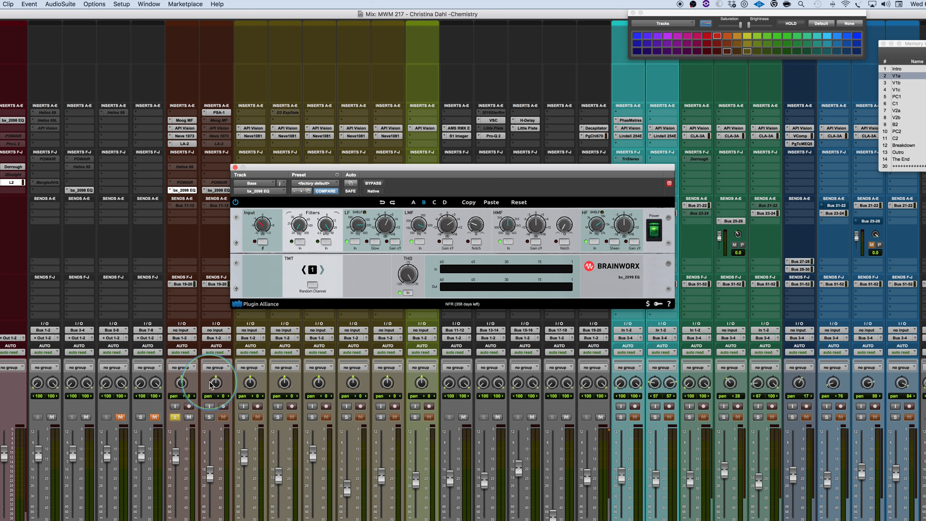
- Solo the Kick track in place of the Bass, and flip the Bass EQ's LF band to peak and back to shelf
{"action": "left_click", "coordinate": [244, 417]}
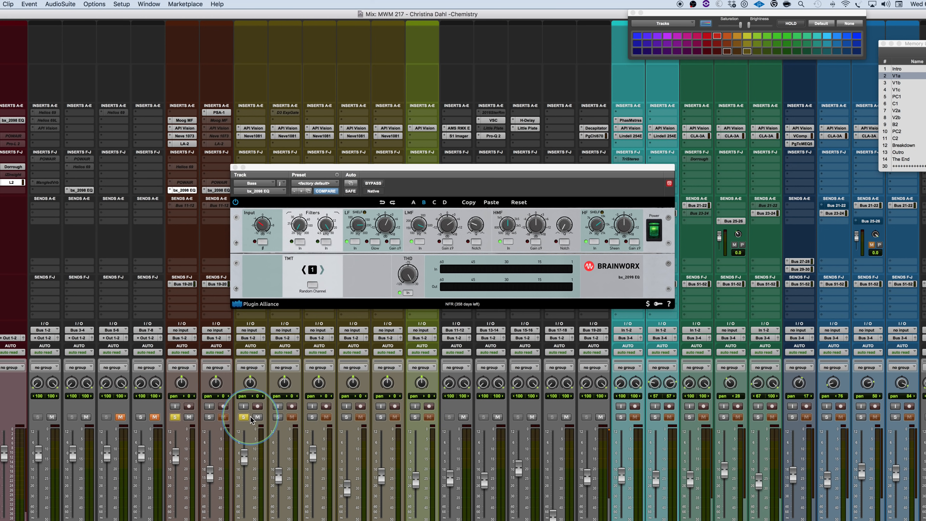
{"action": "left_click_drag", "start_coordinate": [370, 167], "coordinate": [388, 160]}
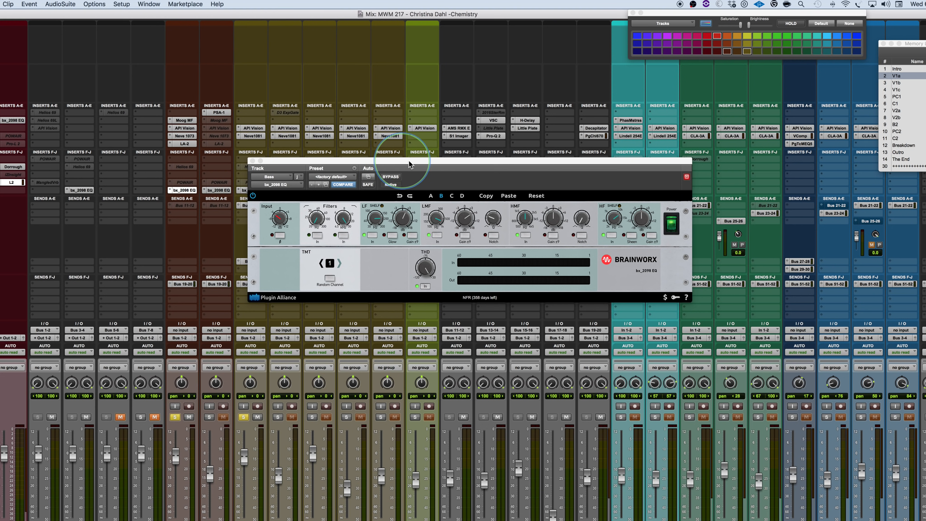
{"action": "left_click", "coordinate": [175, 417]}
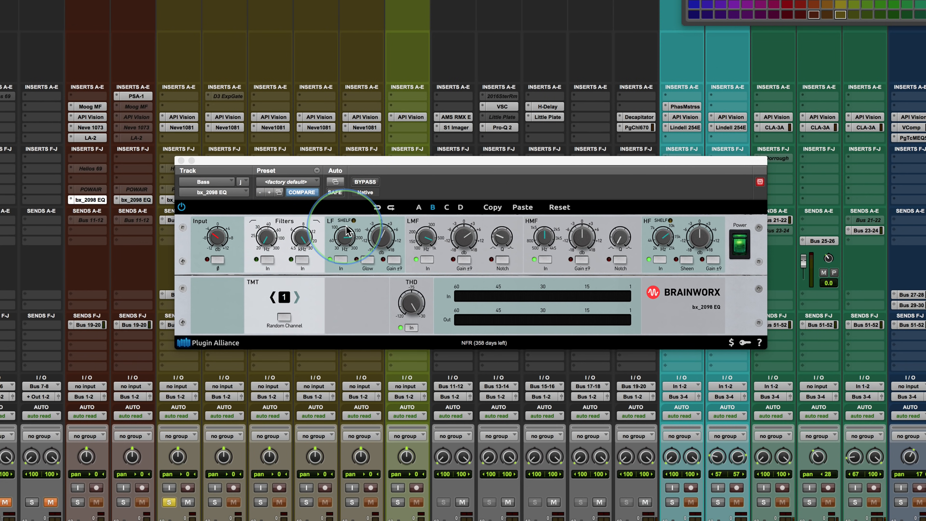
{"action": "left_click", "coordinate": [353, 221]}
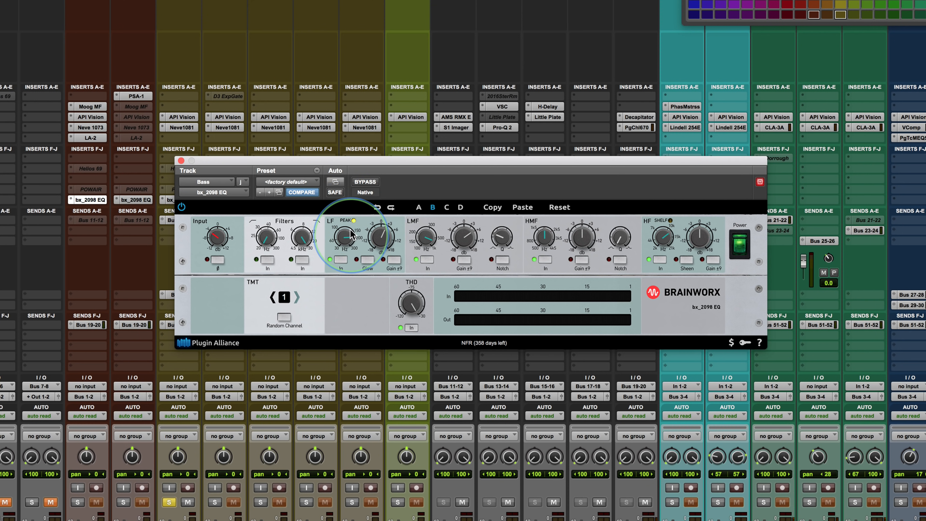
{"action": "left_click", "coordinate": [353, 220]}
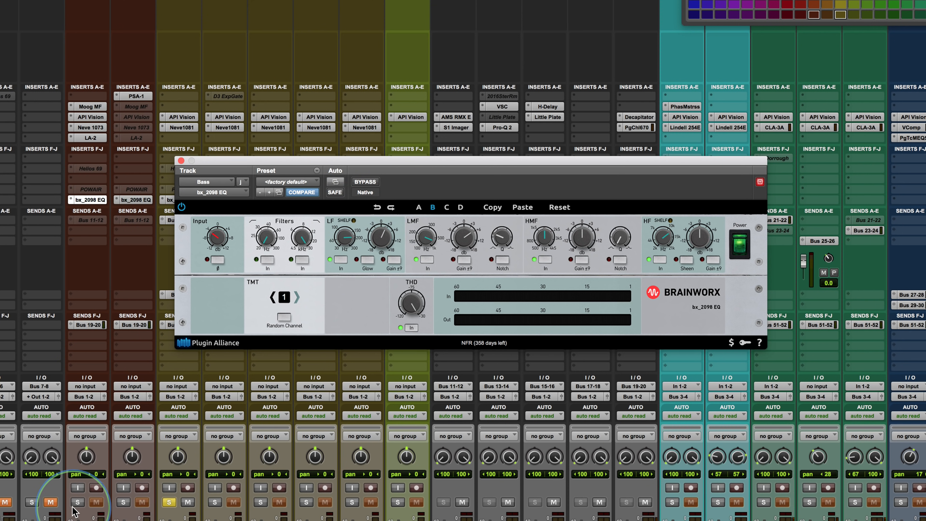
- Solo the Bass track in place of the Kick and engage Glow on the Bass LF band
{"action": "left_click", "coordinate": [78, 502]}
{"action": "left_click", "coordinate": [168, 502]}
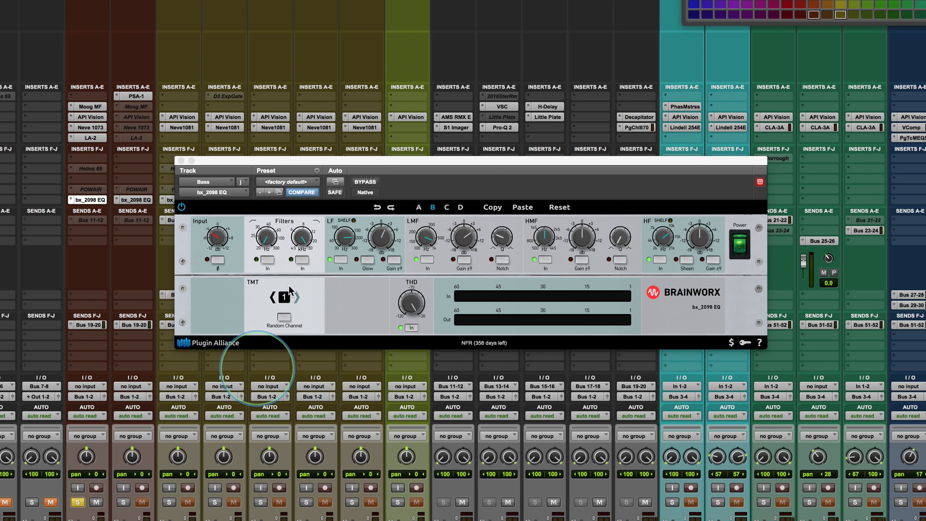
{"action": "left_click", "coordinate": [368, 259]}
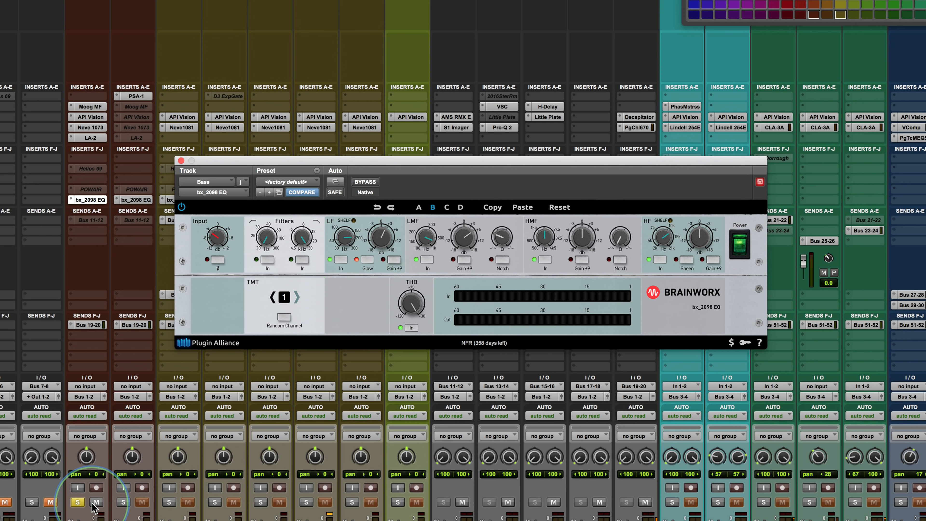
- Solo the Kick track in place of the Bass and open the bx_2098 EQ inserted on the Kick
{"action": "left_click", "coordinate": [120, 502]}
{"action": "left_click", "coordinate": [123, 502]}
{"action": "left_click", "coordinate": [169, 502]}
{"action": "left_click", "coordinate": [78, 503]}
{"action": "left_click", "coordinate": [171, 200]}
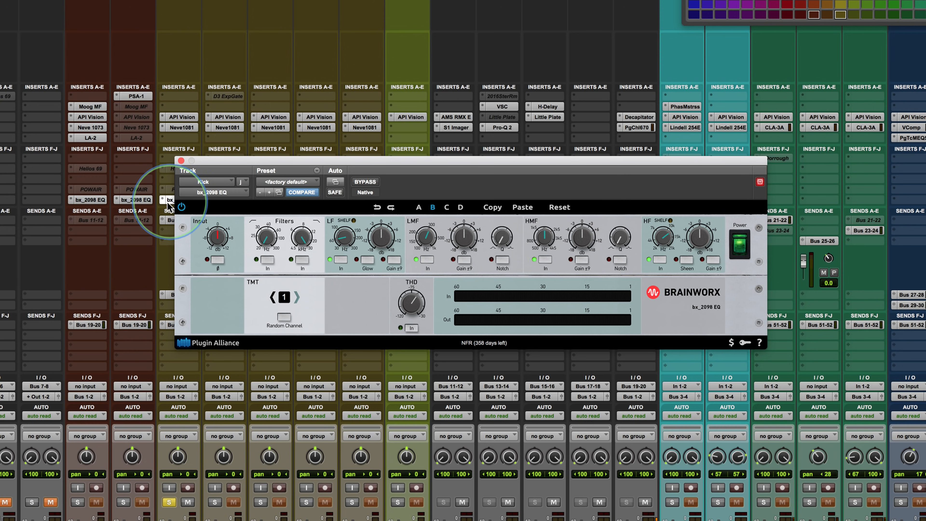
- During playback, set the Kick LF band to a boosted peak and cut the LMF band at a lower frequency
{"action": "key", "text": "space"}
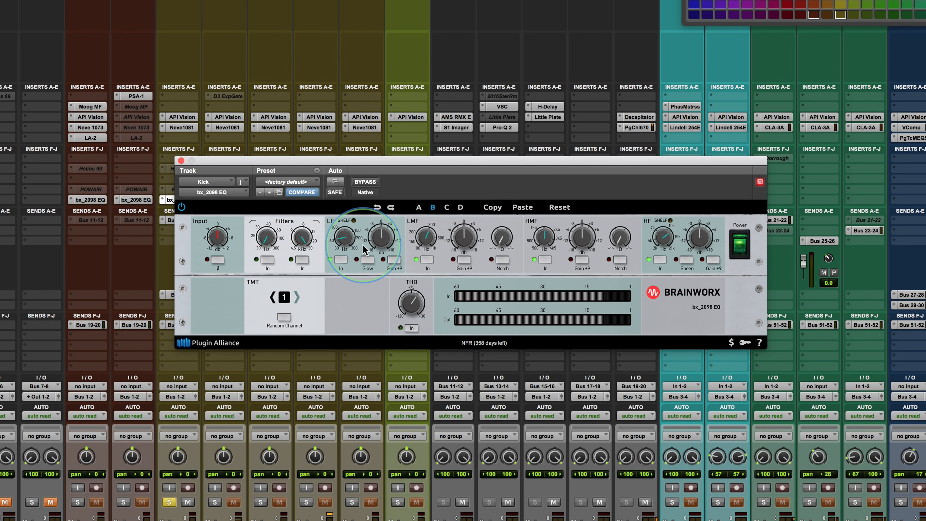
{"action": "left_click_drag", "start_coordinate": [338, 239], "coordinate": [380, 221]}
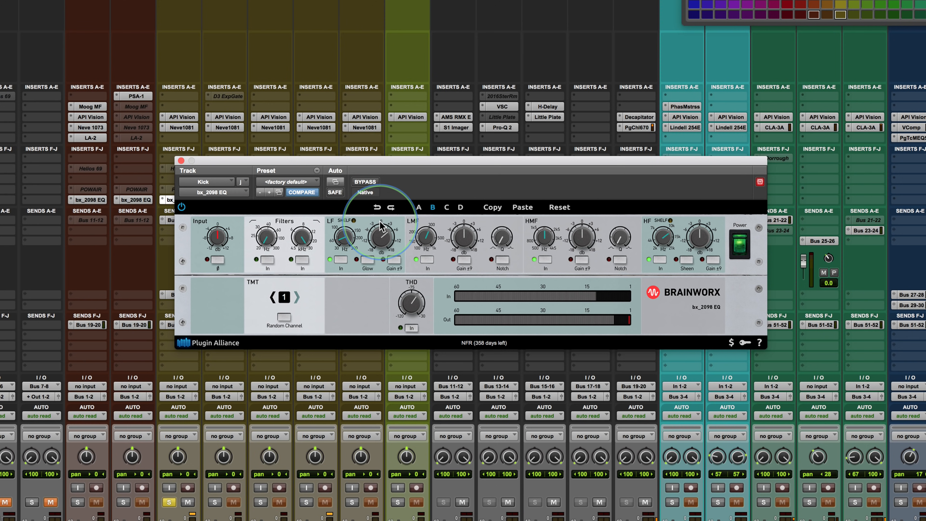
{"action": "left_click", "coordinate": [353, 220]}
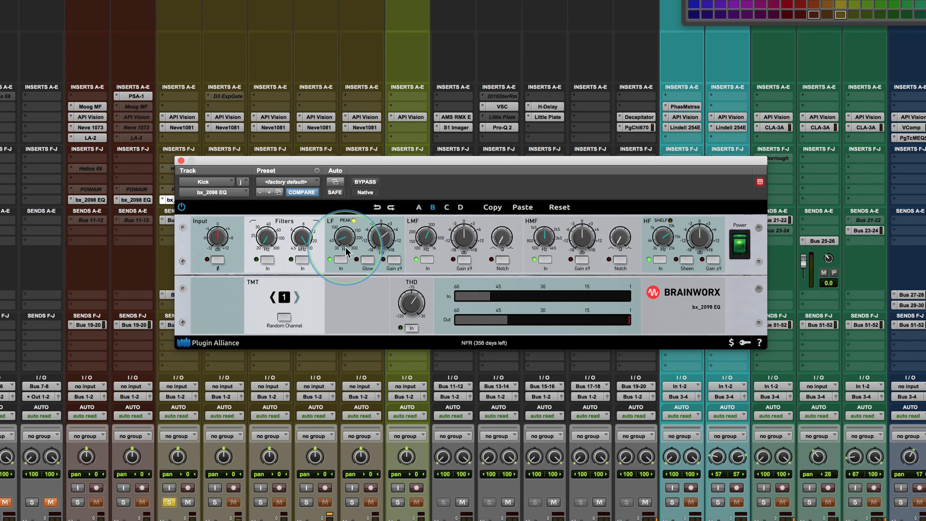
{"action": "left_click_drag", "start_coordinate": [376, 240], "coordinate": [422, 266]}
{"action": "left_click_drag", "start_coordinate": [462, 237], "coordinate": [464, 249]}
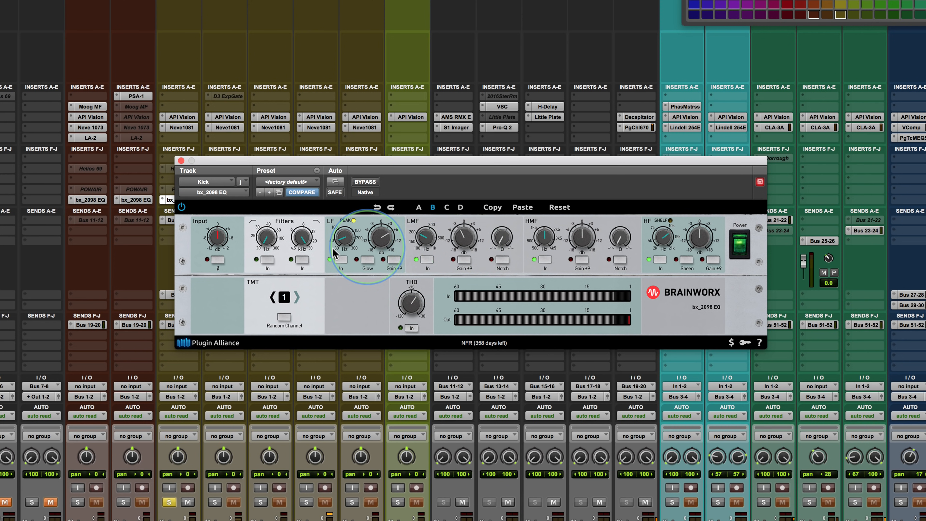
- Compare the Kick with the EQ bypassed and active during playback
{"action": "left_click", "coordinate": [362, 182]}
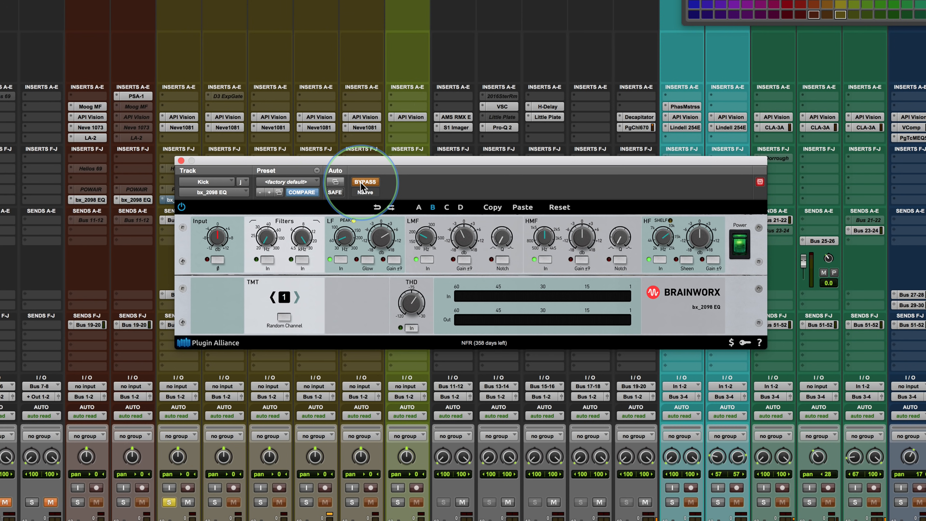
{"action": "left_click", "coordinate": [362, 183]}
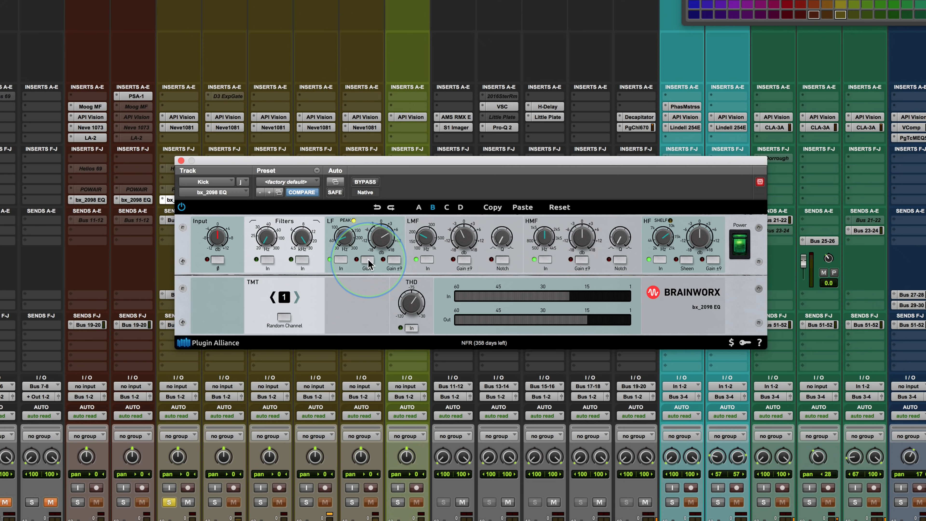
{"action": "key", "text": "space"}
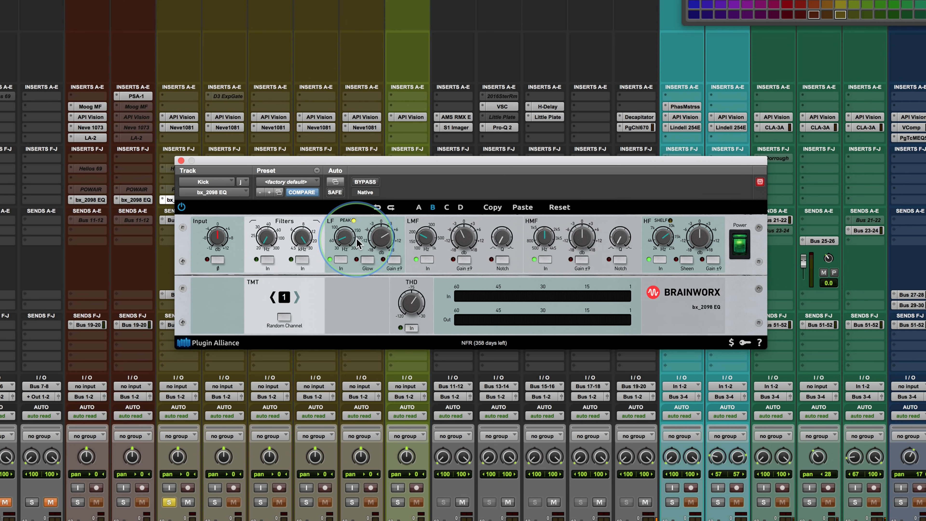
{"action": "key", "text": "space"}
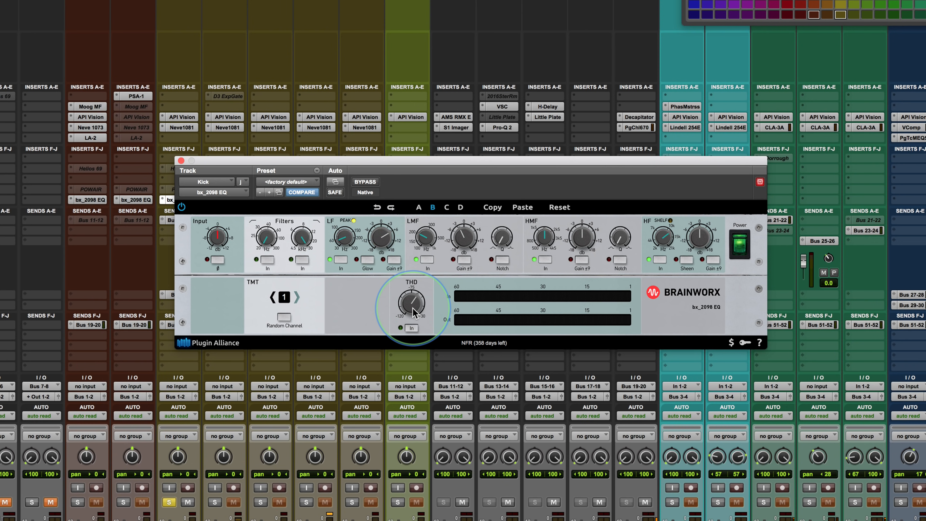
- Lower the Kick HMF band's frequency and boost its gain
{"action": "mouse_move", "coordinate": [414, 312]}
{"action": "mouse_move", "coordinate": [413, 313]}
{"action": "left_mouse_down"}
{"action": "mouse_move", "coordinate": [408, 264]}
{"action": "mouse_move", "coordinate": [411, 305]}
{"action": "left_mouse_up"}
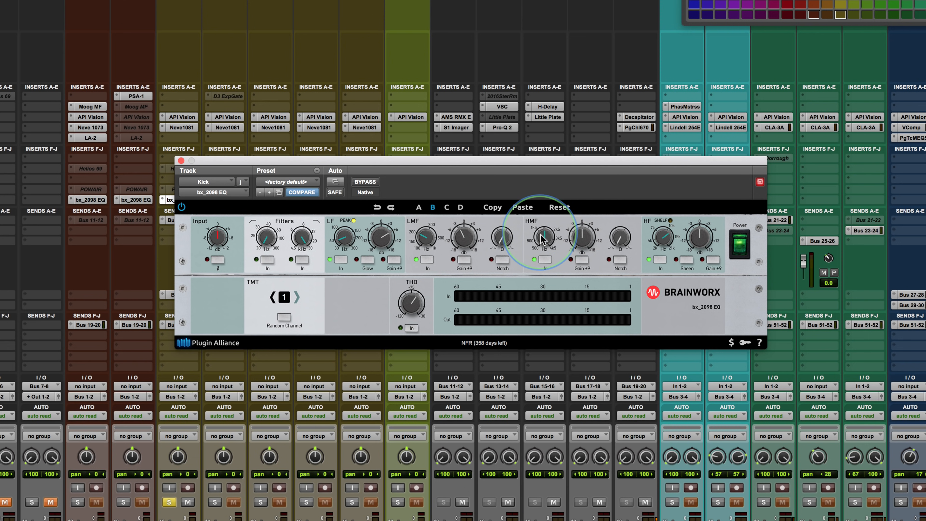
{"action": "left_click_drag", "start_coordinate": [544, 237], "coordinate": [580, 235]}
{"action": "scroll", "coordinate": [582, 237], "scroll_direction": "up", "scroll_amount": 6}
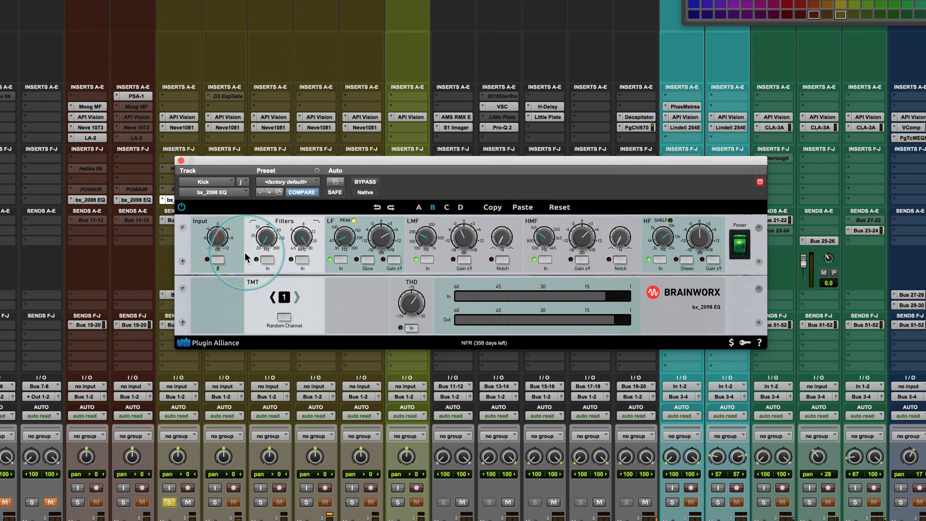
- Lower the Kick EQ's input level, compare it against bypass, and move the plug-in window up in the mixer
{"action": "left_click_drag", "start_coordinate": [214, 241], "coordinate": [214, 242]}
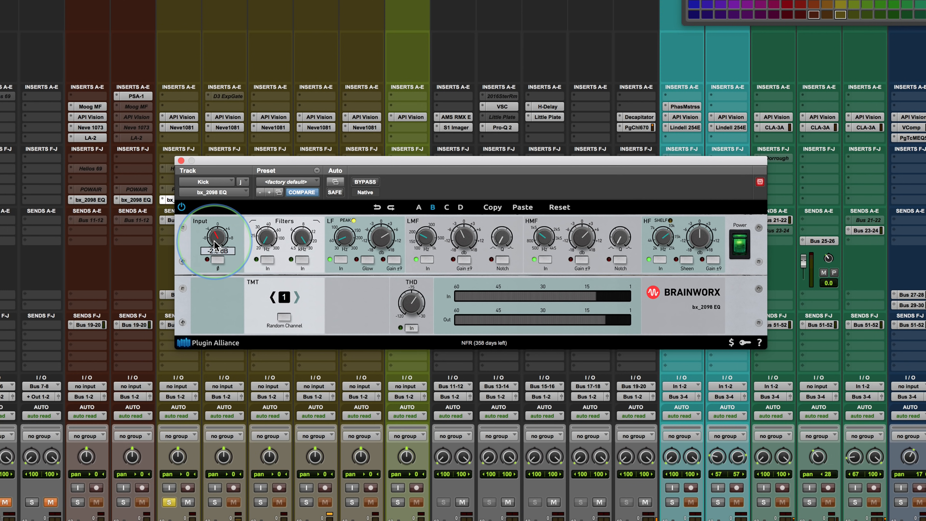
{"action": "left_click", "coordinate": [365, 182]}
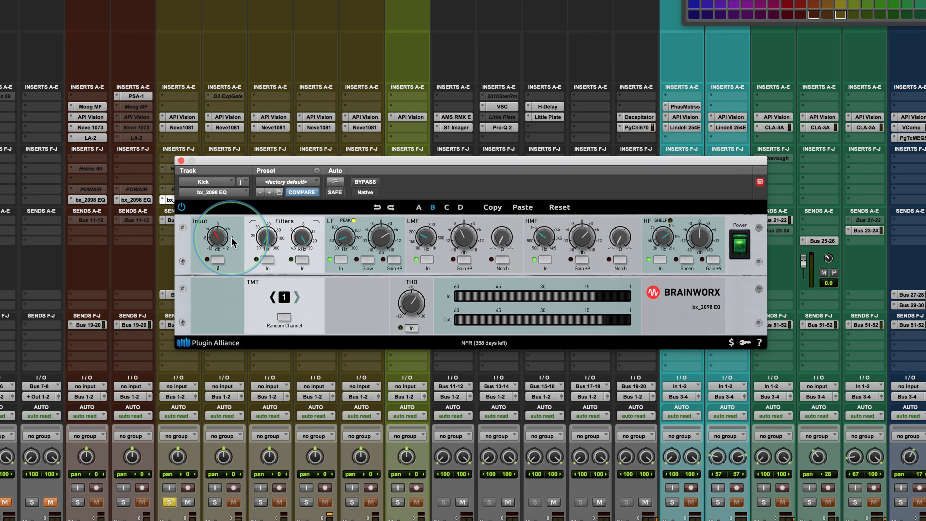
{"action": "left_click_drag", "start_coordinate": [453, 159], "coordinate": [502, 110]}
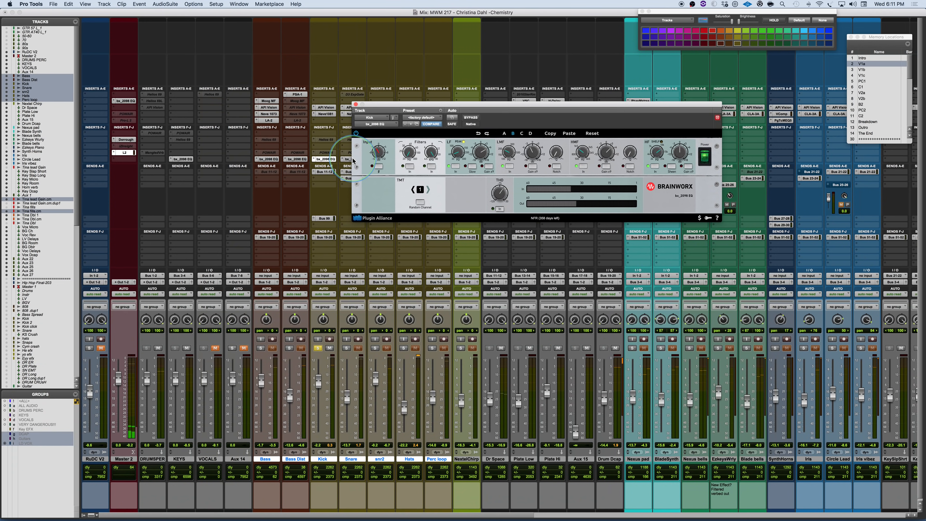
- Unsolo the Kick, then solo snr2 with its bx_2098 EQ open in a plug-in window placed clear of the solo buttons
{"action": "left_click", "coordinate": [318, 348]}
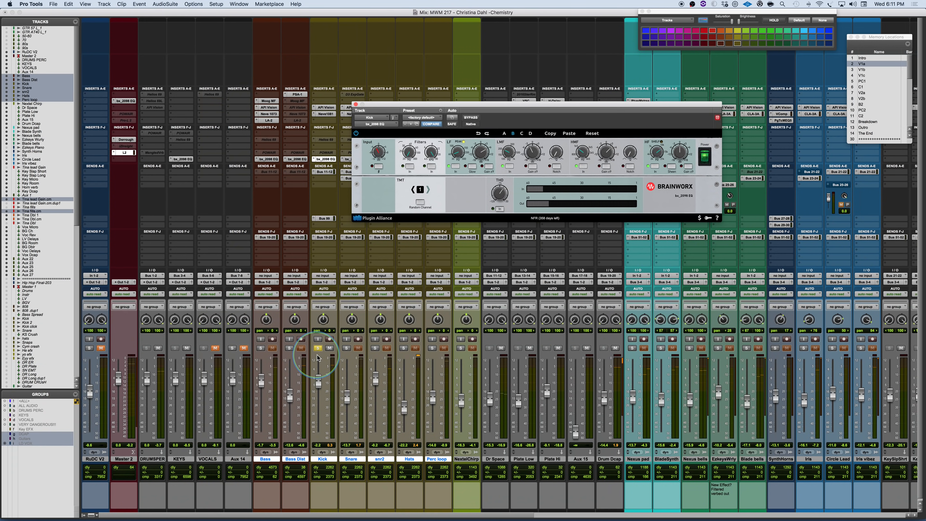
{"action": "left_click", "coordinate": [348, 159]}
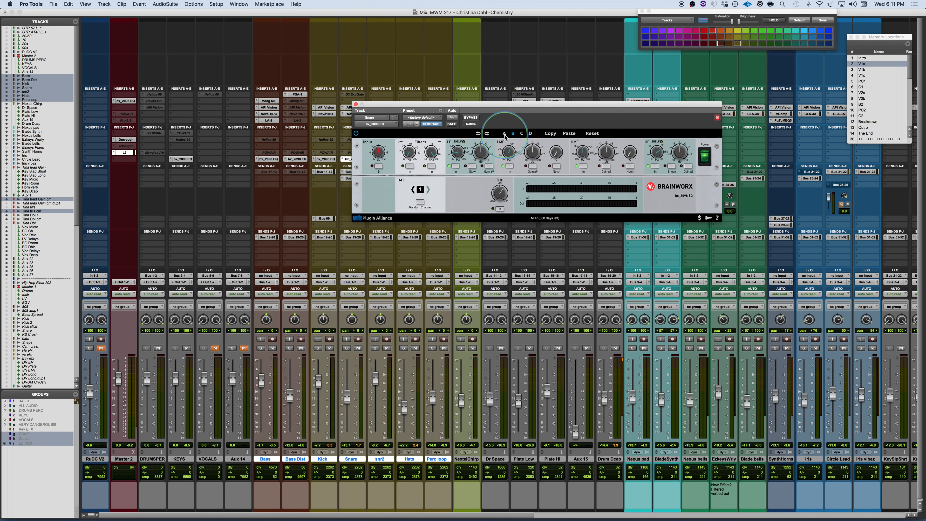
{"action": "left_click_drag", "start_coordinate": [490, 107], "coordinate": [423, 214]}
{"action": "left_click", "coordinate": [381, 159]}
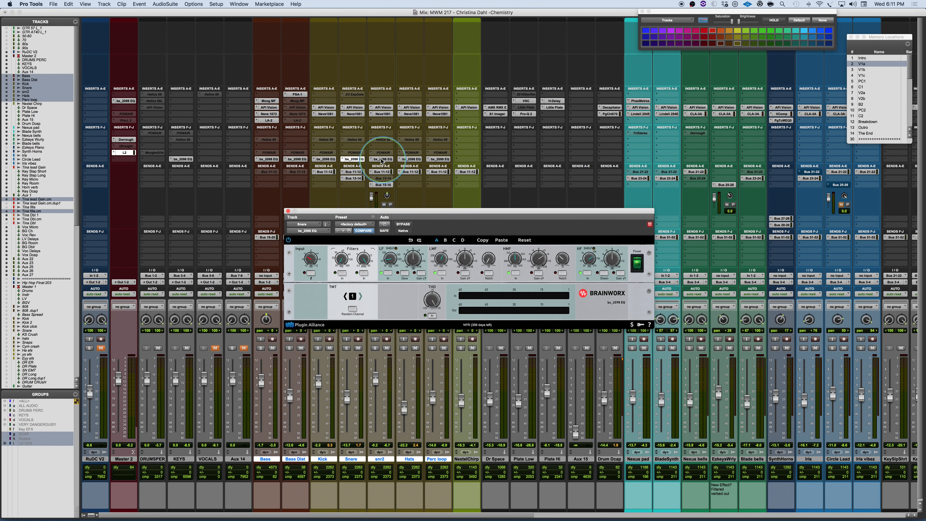
{"action": "left_click", "coordinate": [375, 348]}
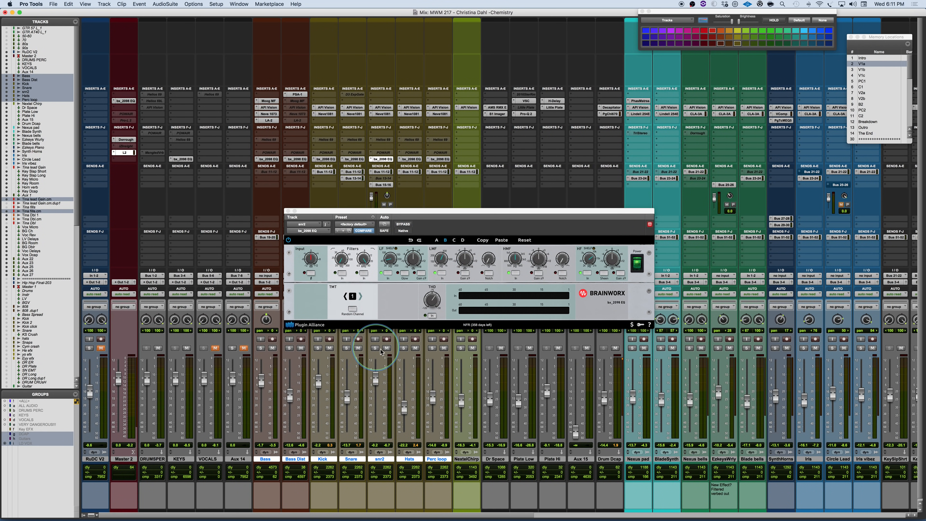
{"action": "left_click_drag", "start_coordinate": [481, 217], "coordinate": [471, 166]}
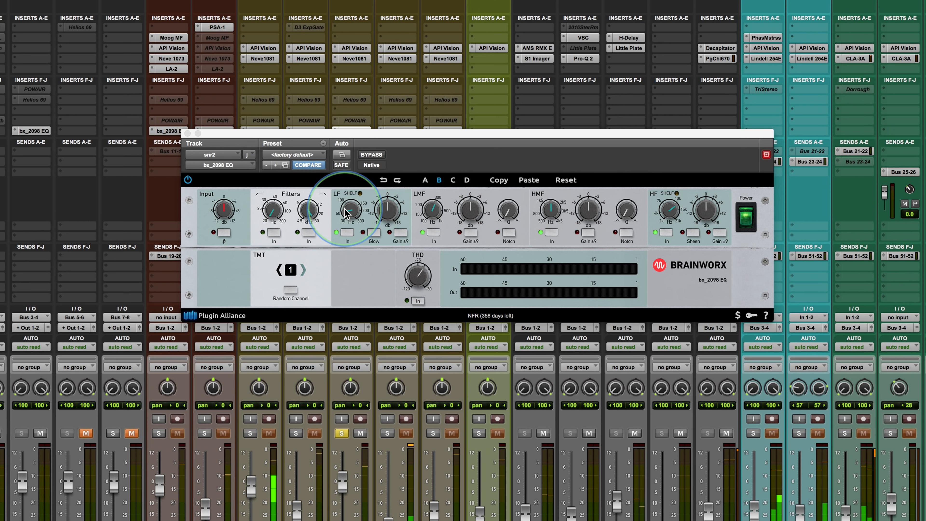
- During playback, set the snr2 LF band to a boosted peak with Glow engaged and sweep its frequency around 100 Hz
{"action": "left_click_drag", "start_coordinate": [345, 214], "coordinate": [345, 193]}
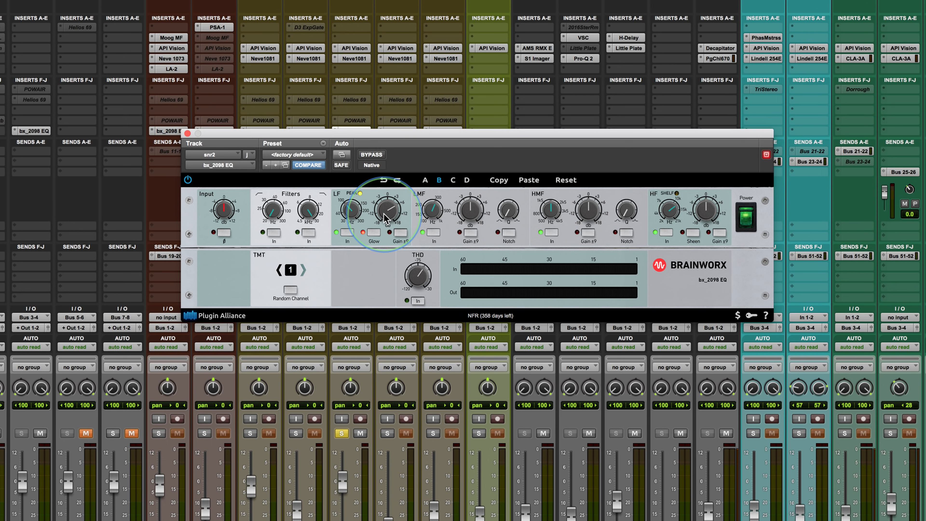
{"action": "key", "text": "space"}
{"action": "left_click_drag", "start_coordinate": [385, 211], "coordinate": [384, 206]}
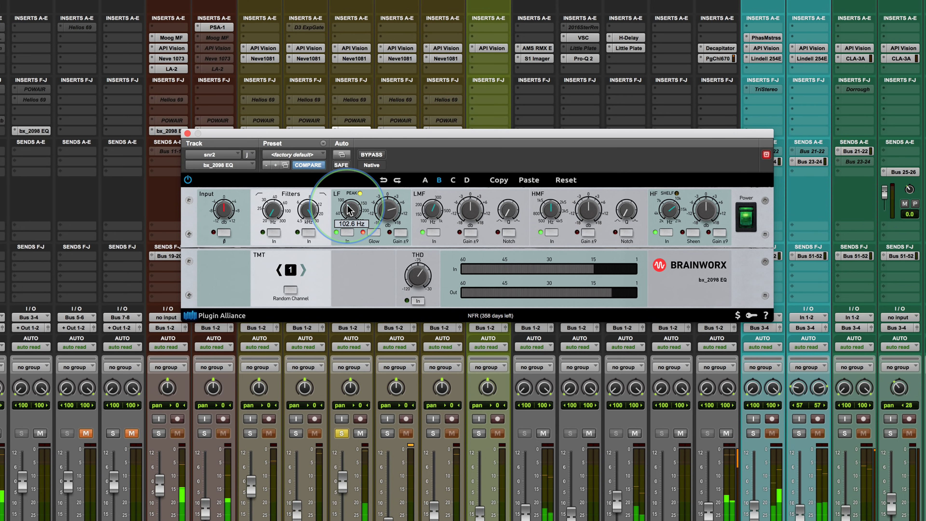
{"action": "left_click", "coordinate": [377, 231]}
{"action": "left_click_drag", "start_coordinate": [347, 211], "coordinate": [347, 209]}
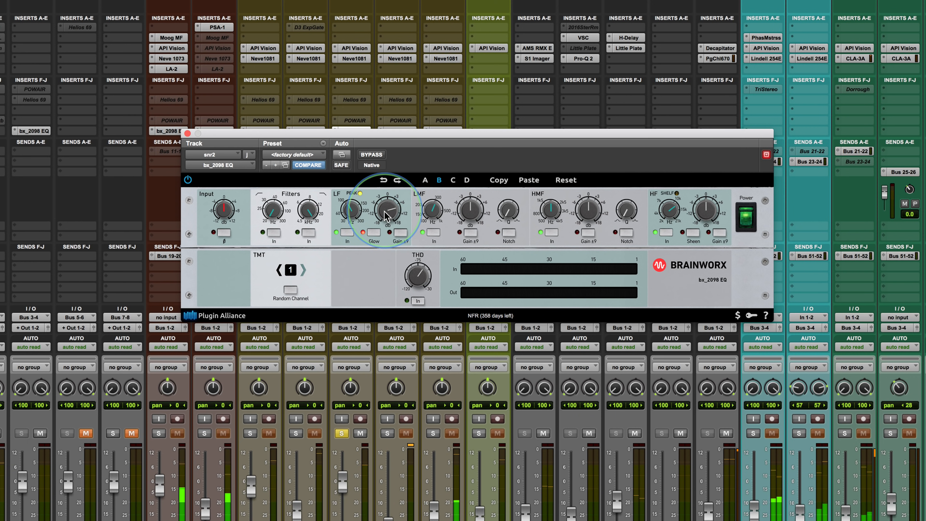
{"action": "left_click_drag", "start_coordinate": [387, 211], "coordinate": [385, 221]}
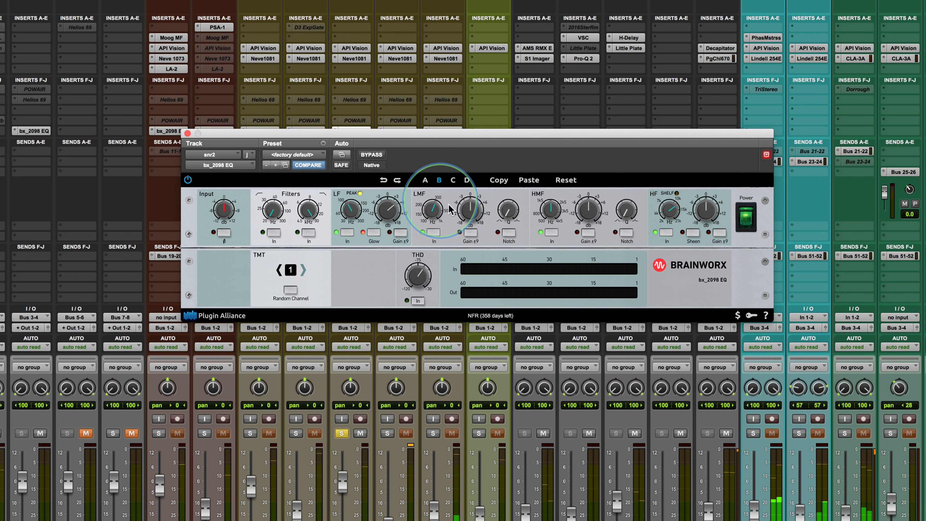
- Boost the snr2 HMF band at a lower frequency, and rework the LF peak to about 107 Hz with Glow off
{"action": "left_click_drag", "start_coordinate": [544, 215], "coordinate": [584, 202]}
{"action": "mouse_move", "coordinate": [400, 207]}
{"action": "left_mouse_down"}
{"action": "mouse_move", "coordinate": [385, 195]}
{"action": "mouse_move", "coordinate": [388, 210]}
{"action": "left_mouse_up"}
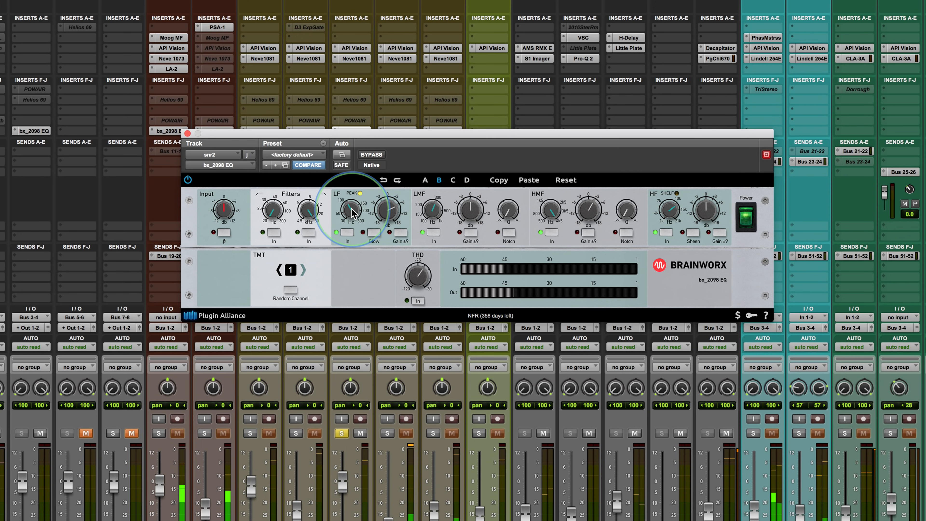
{"action": "mouse_move", "coordinate": [349, 211]}
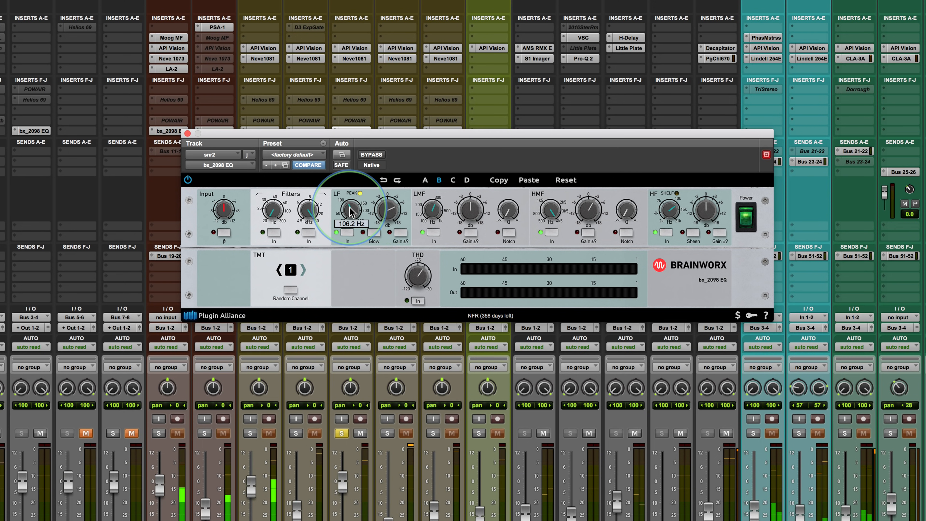
{"action": "left_click", "coordinate": [374, 231]}
{"action": "left_click_drag", "start_coordinate": [351, 208], "coordinate": [352, 215]}
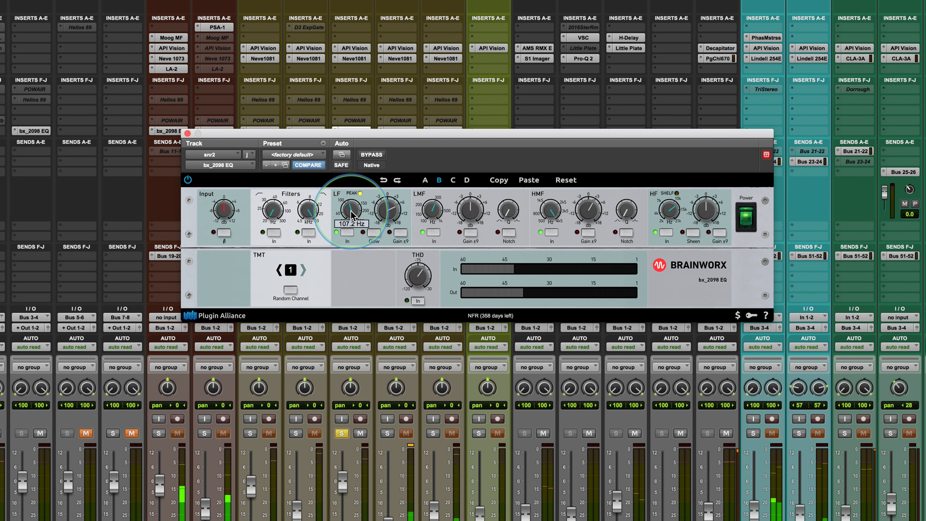
{"action": "mouse_move", "coordinate": [589, 210]}
{"action": "key", "text": "space"}
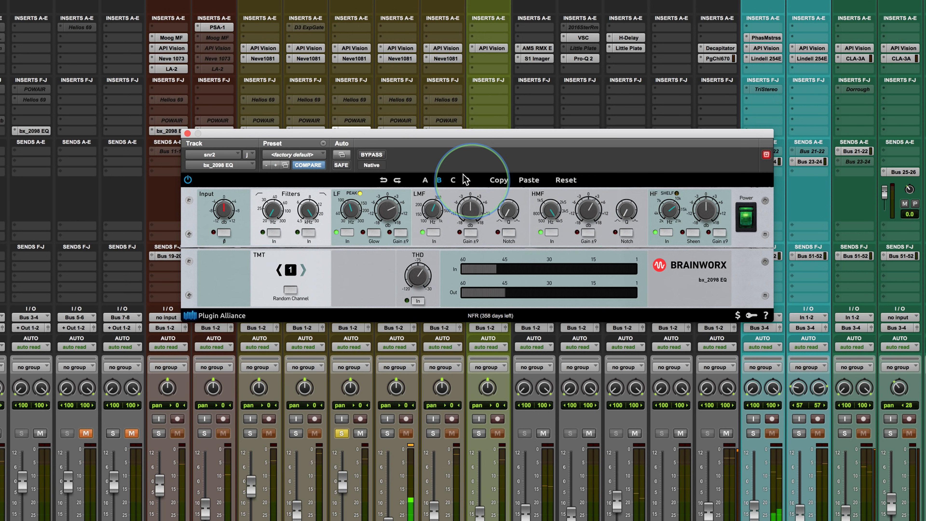
- Compare the snr2 EQ against bypass and lower its input level to about -1.7 dB
{"action": "left_click", "coordinate": [379, 154]}
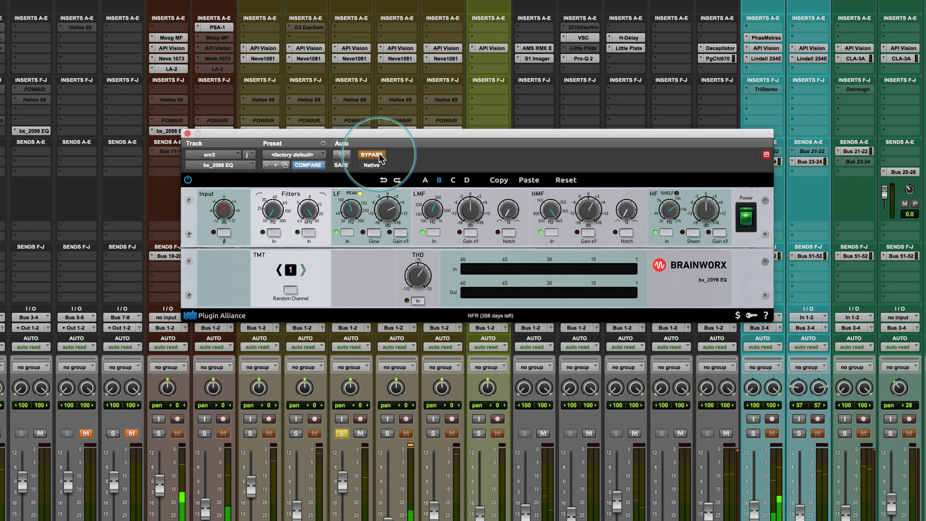
{"action": "left_click", "coordinate": [379, 154]}
{"action": "left_click_drag", "start_coordinate": [223, 208], "coordinate": [221, 210]}
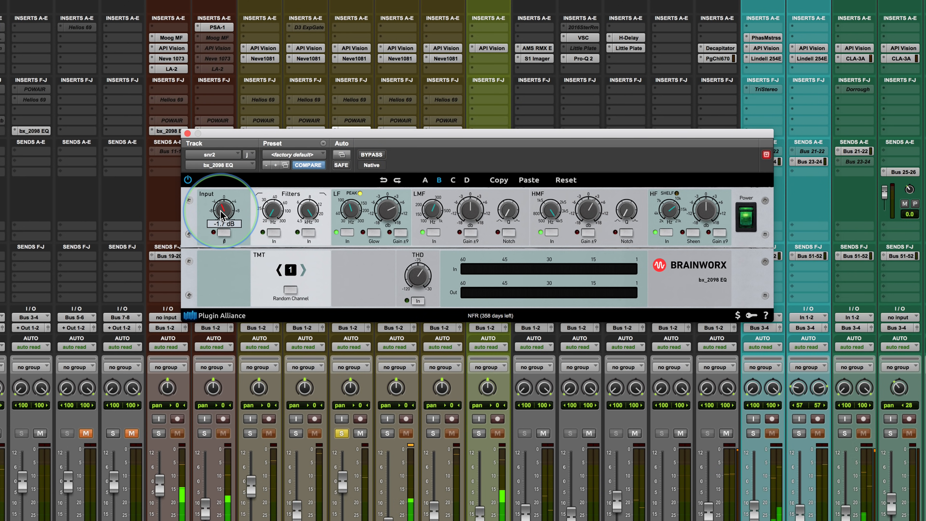
- Engage the THD section on the snr2 EQ and raise its amount
{"action": "left_click_drag", "start_coordinate": [423, 276], "coordinate": [419, 241]}
{"action": "left_click", "coordinate": [225, 211]}
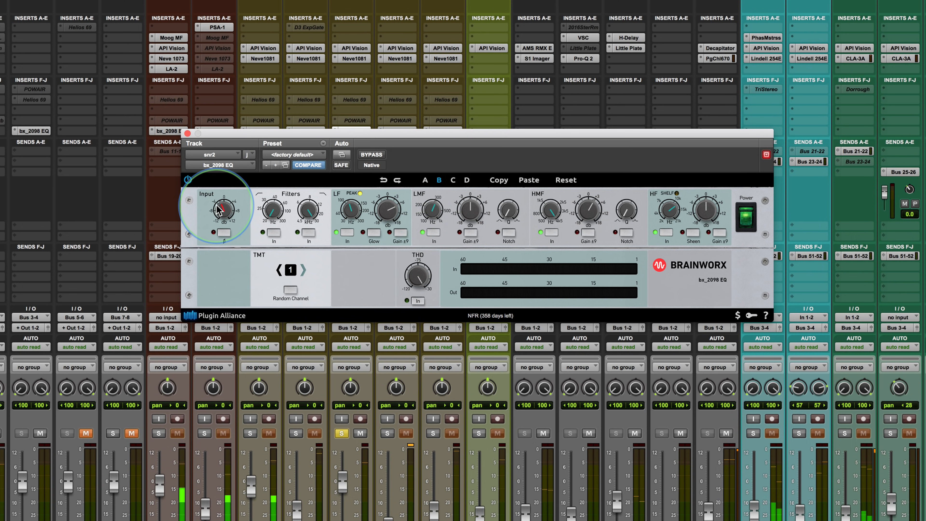
{"action": "left_click", "coordinate": [424, 284]}
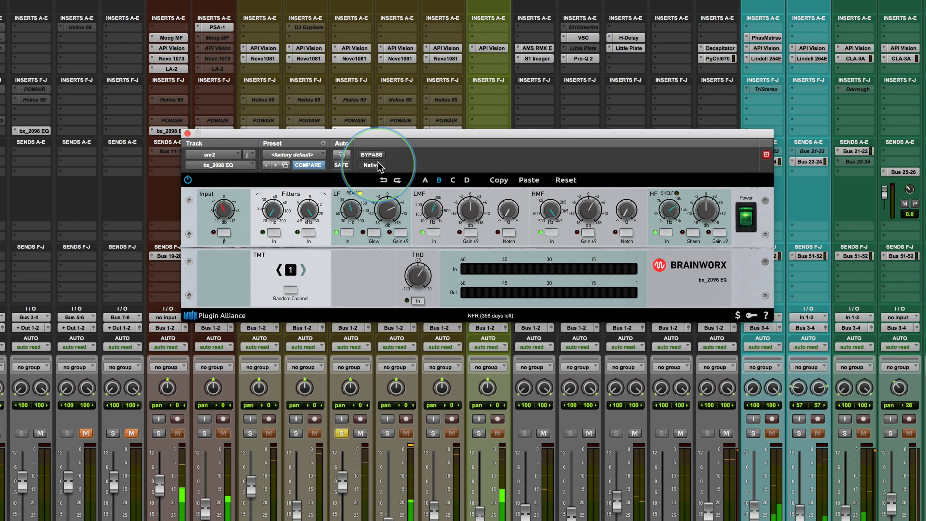
{"action": "left_click", "coordinate": [417, 300]}
{"action": "mouse_move", "coordinate": [416, 282]}
{"action": "left_mouse_down"}
{"action": "mouse_move", "coordinate": [415, 234]}
{"action": "mouse_move", "coordinate": [416, 281]}
{"action": "left_mouse_up"}
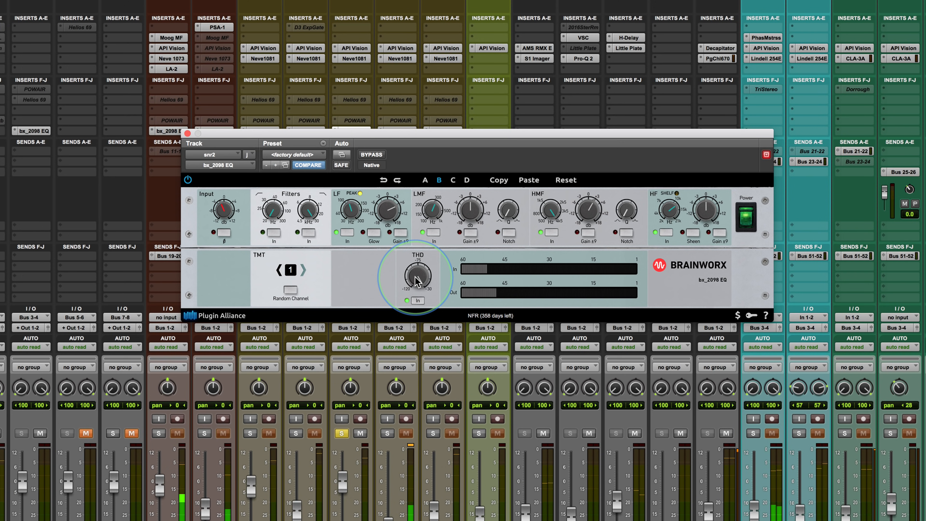
- Lower the snr2 EQ's input level further to offset the THD, and compare it with bypass during playback
{"action": "left_click", "coordinate": [226, 214]}
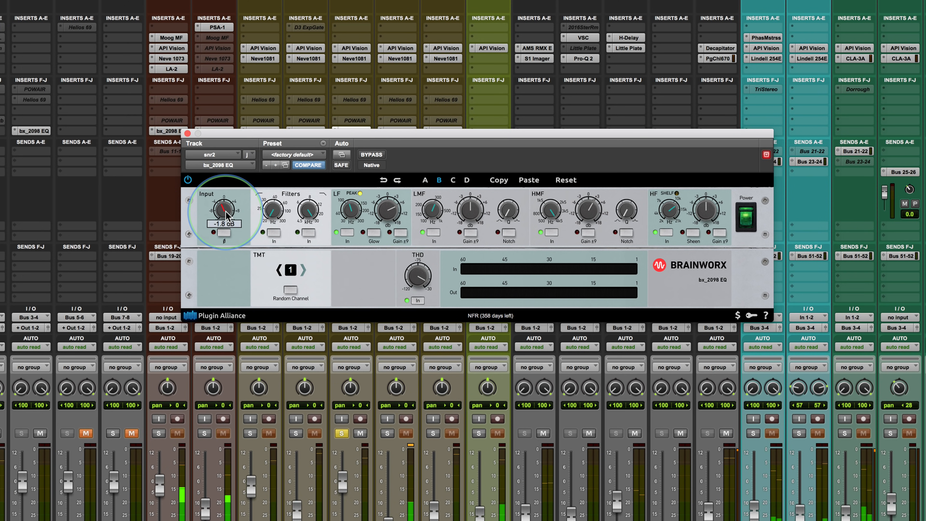
{"action": "left_click_drag", "start_coordinate": [226, 211], "coordinate": [223, 215]}
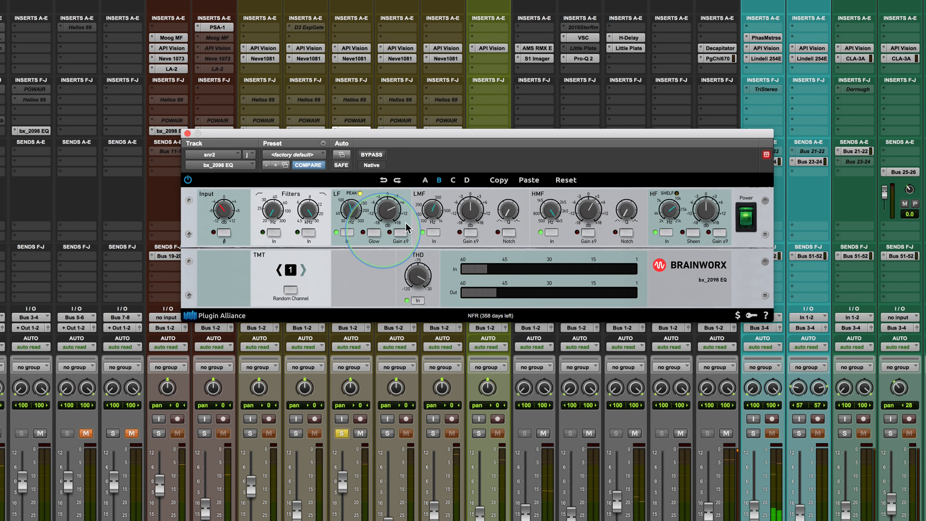
{"action": "left_click", "coordinate": [373, 155]}
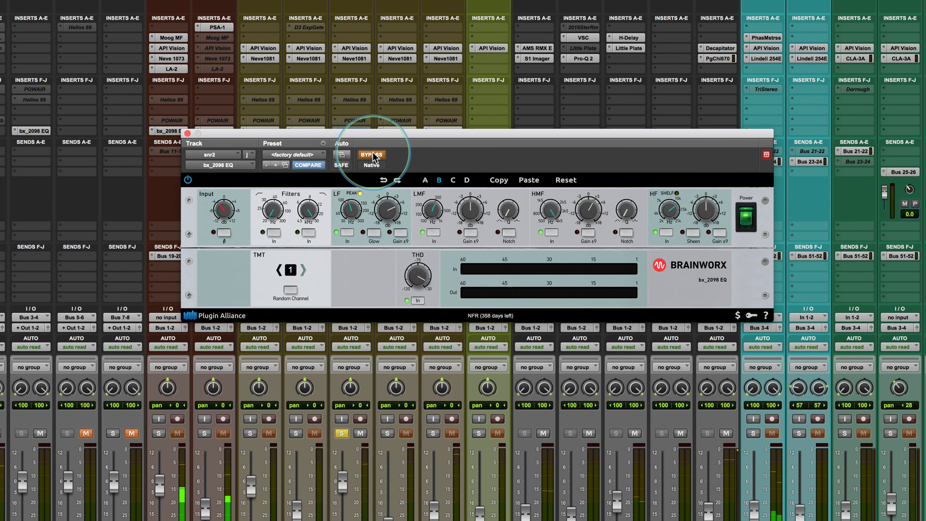
{"action": "left_click", "coordinate": [373, 155]}
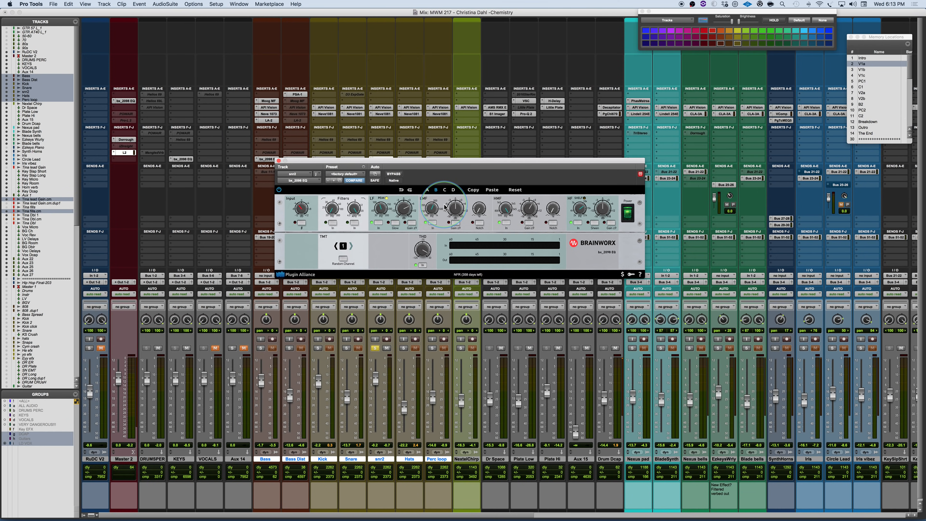
- Return snr2 to the full mix with its EQ window closed, and make the bx_2098 EQ insert on KEYS inactive
{"action": "left_click", "coordinate": [374, 349]}
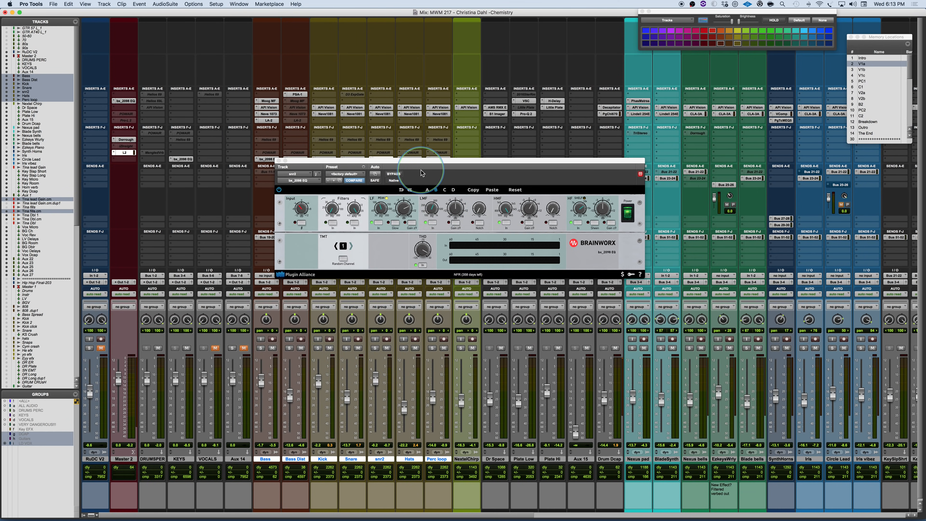
{"action": "left_click", "coordinate": [279, 161]}
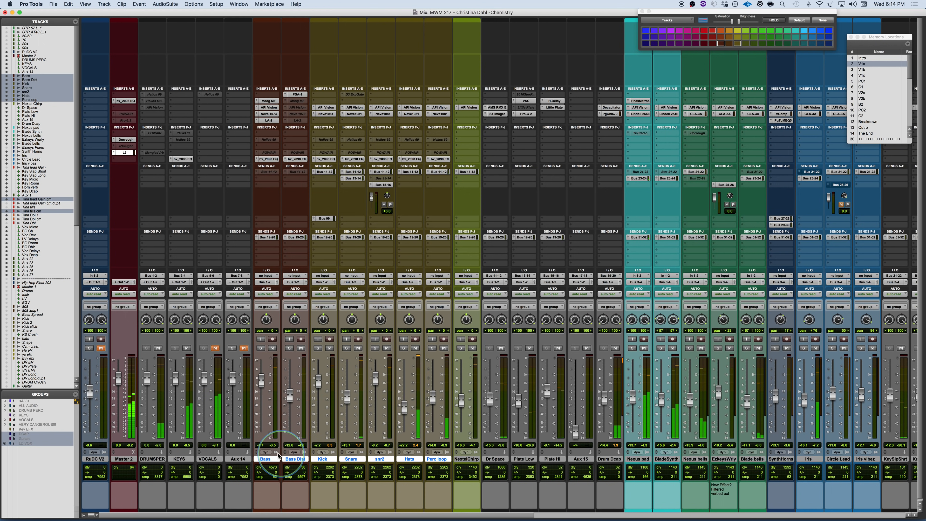
{"action": "left_click", "coordinate": [180, 160], "text": "ctrl+super"}
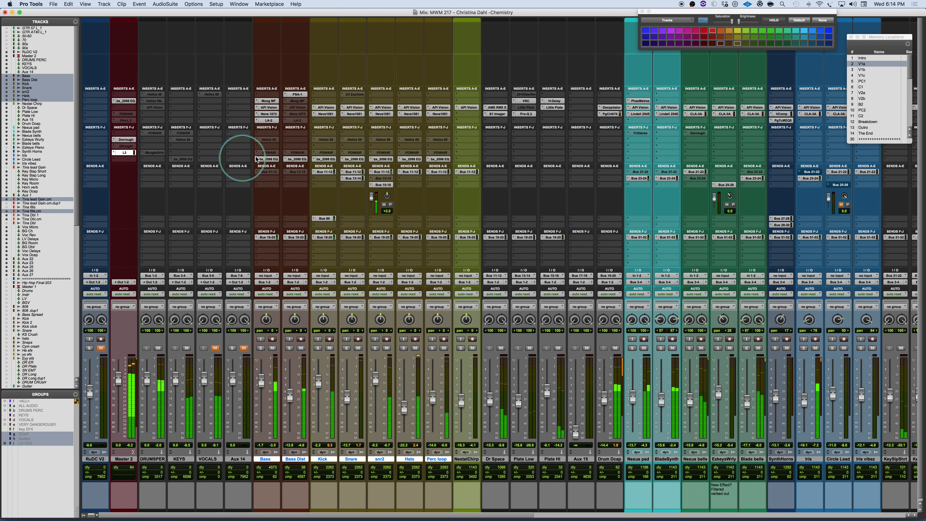
- Compare the full mix with the bx_2098 EQ inserts on all selected bass and drum tracks bypassed and active
{"action": "left_click", "coordinate": [270, 159], "text": "alt+shift+super"}
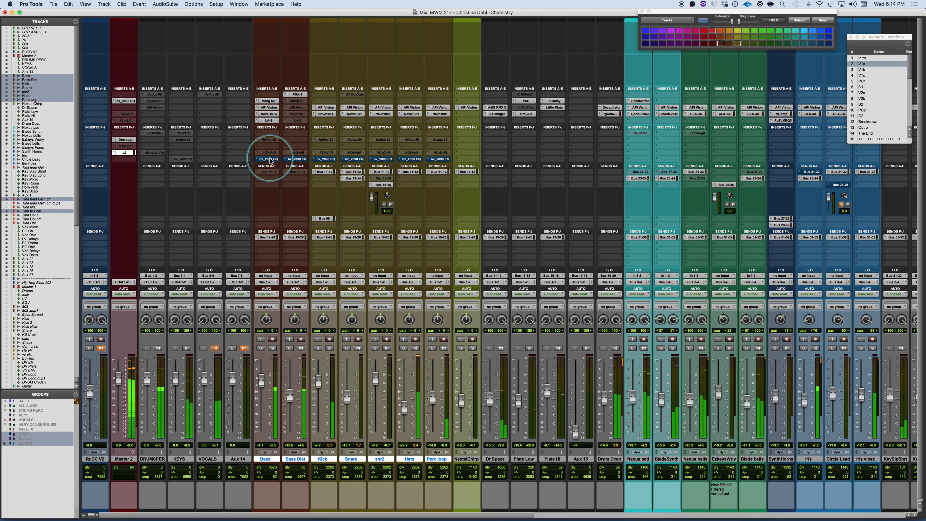
{"action": "left_click", "coordinate": [270, 159], "text": "alt+shift+super"}
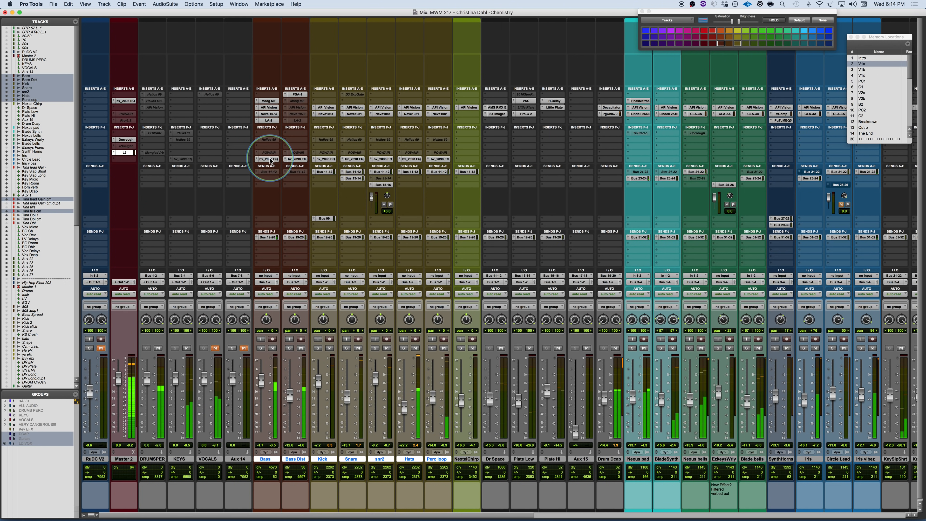
{"action": "left_click", "coordinate": [270, 161], "text": "alt+shift+super"}
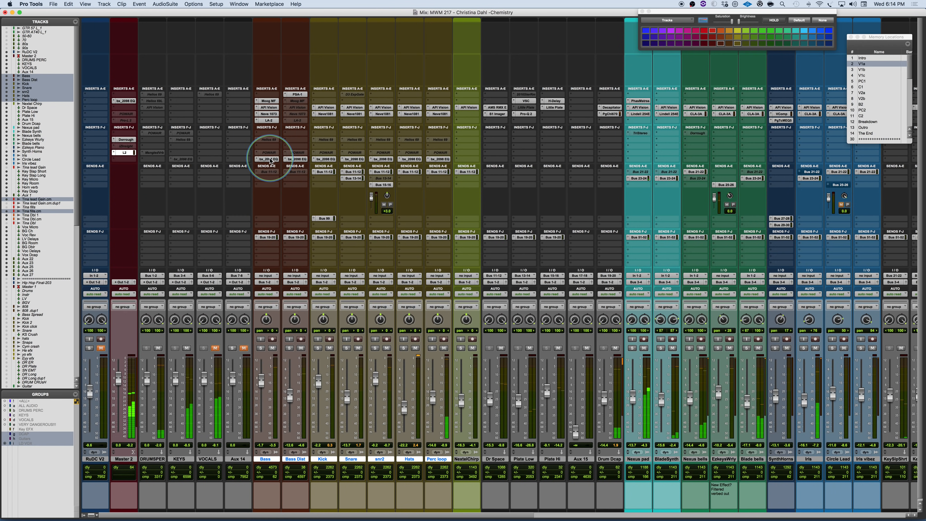
- Open the Bass bx_2098 EQ, compare it bypassed and active within the full mix, and close its window
{"action": "left_click", "coordinate": [270, 160]}
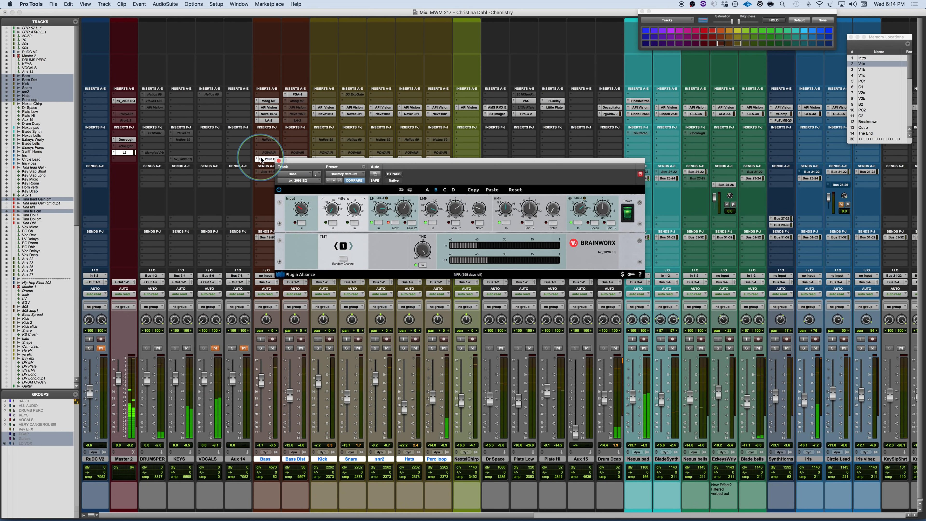
{"action": "left_click", "coordinate": [269, 159]}
{"action": "left_click", "coordinate": [268, 159], "text": "super"}
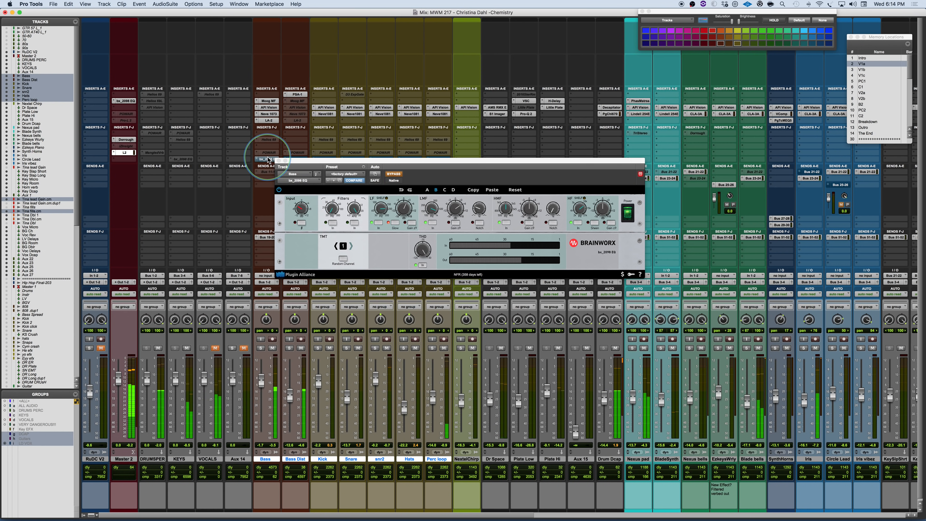
{"action": "left_click", "coordinate": [393, 174]}
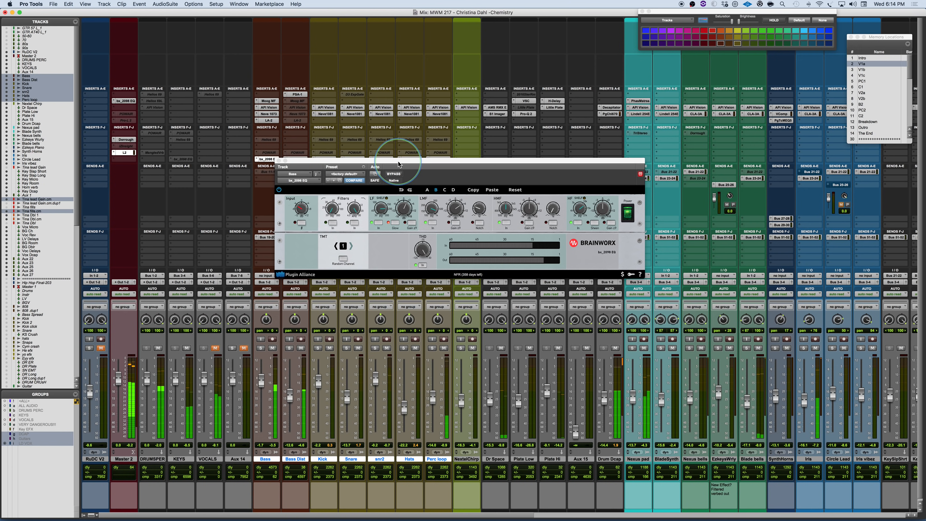
{"action": "left_click", "coordinate": [279, 161]}
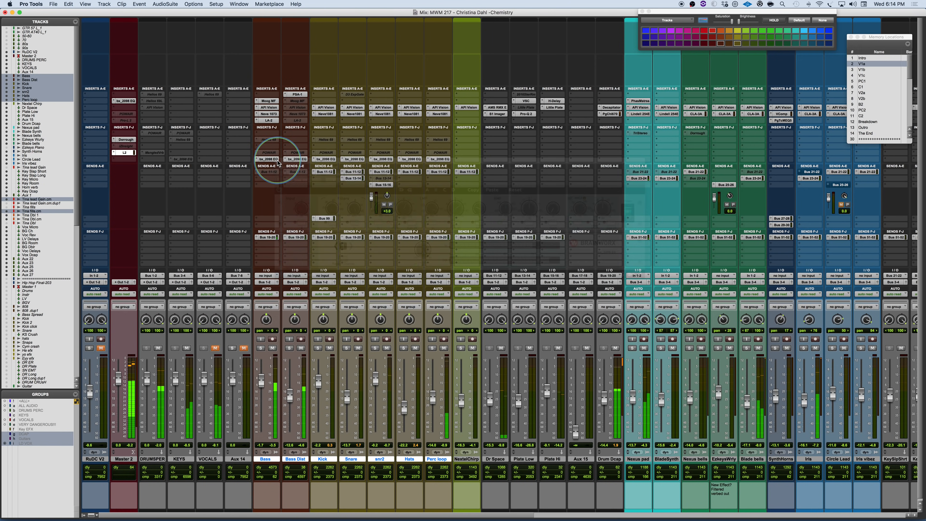
- Save the session and bring the lead vocal tracks into view in the mixer
{"action": "key", "text": "super+s"}
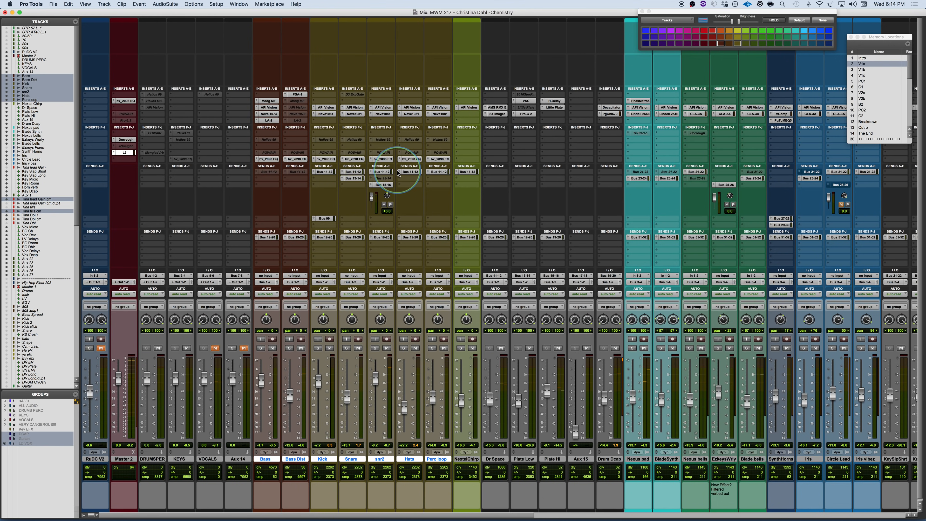
{"action": "scroll", "coordinate": [437, 187], "scroll_direction": "right", "scroll_amount": 10}
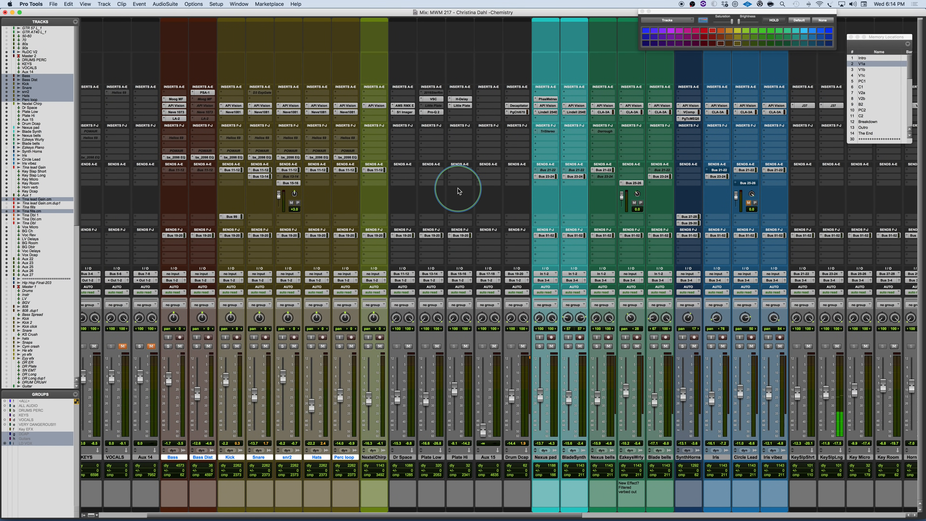
{"action": "scroll", "coordinate": [459, 192], "scroll_direction": "right", "scroll_amount": 4}
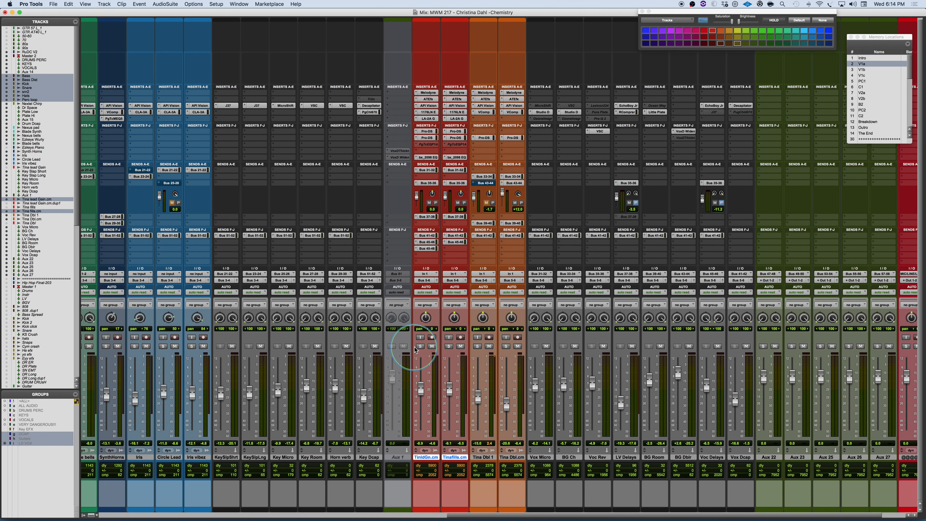
- Solo the two lead vocal tracks and play the session from the V1b memory location
{"action": "scroll", "coordinate": [419, 383], "scroll_direction": "left", "scroll_amount": 14}
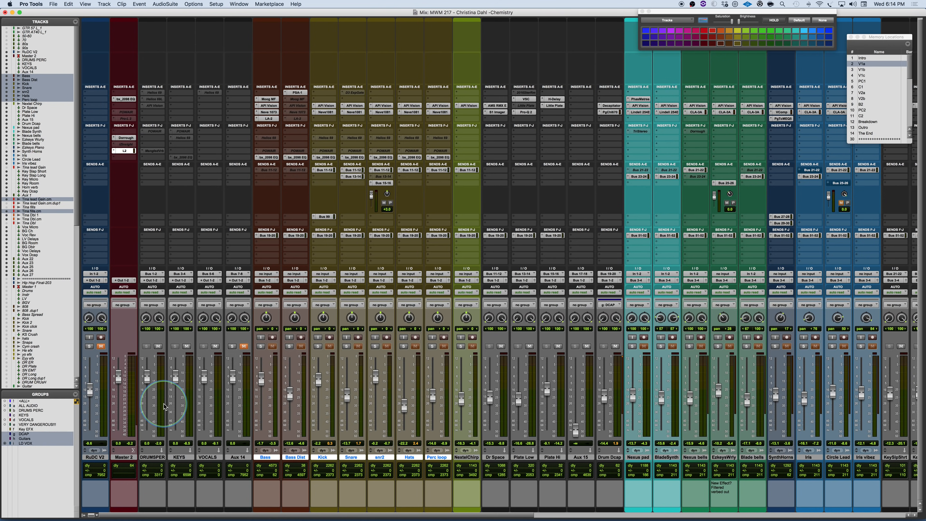
{"action": "scroll", "coordinate": [448, 361], "scroll_direction": "right", "scroll_amount": 10}
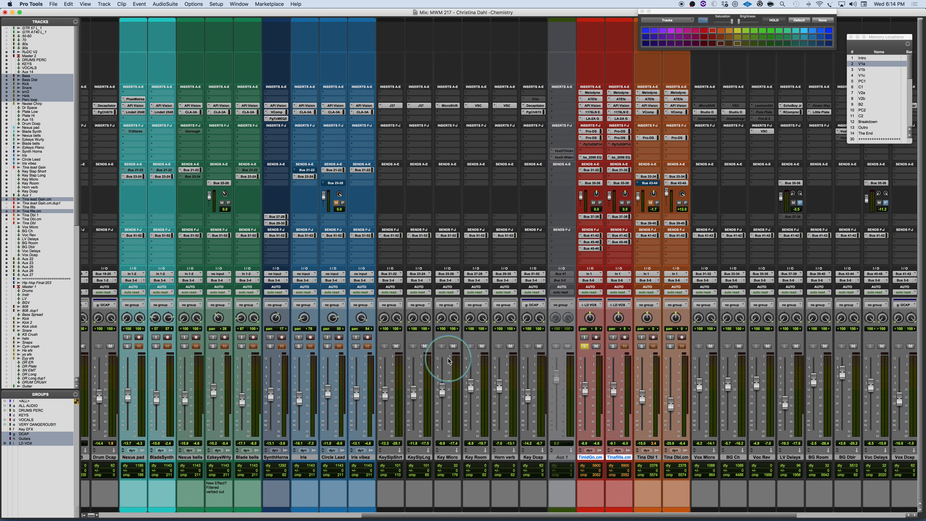
{"action": "left_click", "coordinate": [444, 347]}
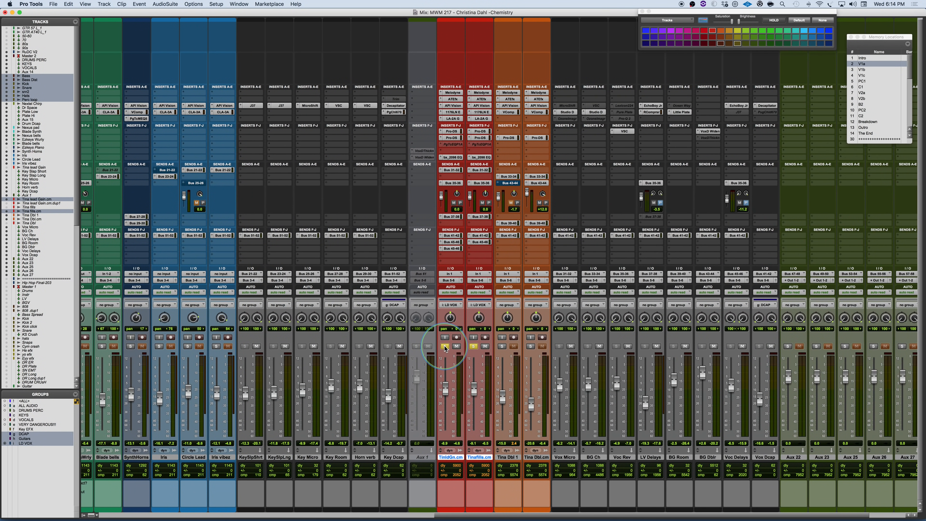
{"action": "left_click", "coordinate": [861, 70]}
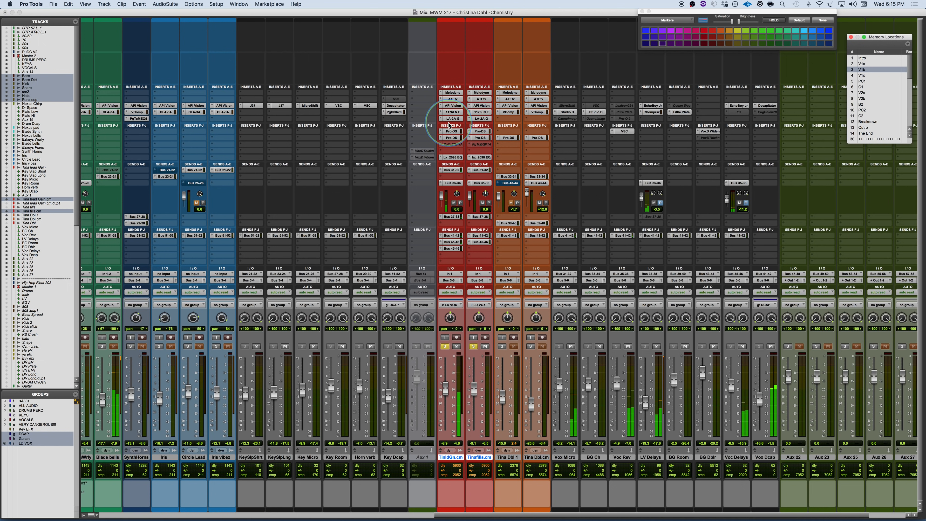
- Open the bx_2098 EQ on the first lead vocal track and position its window just below the vocal inserts
{"action": "left_click", "coordinate": [452, 158]}
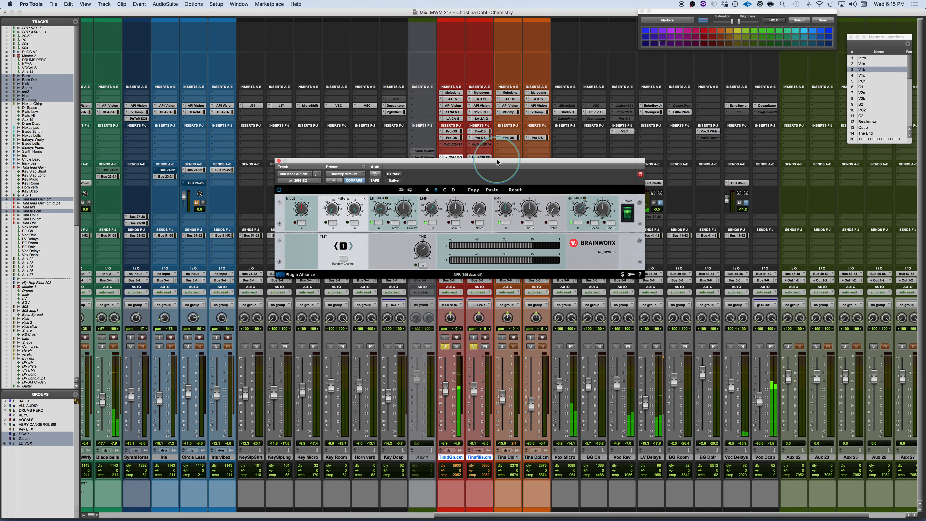
{"action": "left_click_drag", "start_coordinate": [494, 162], "coordinate": [496, 144]}
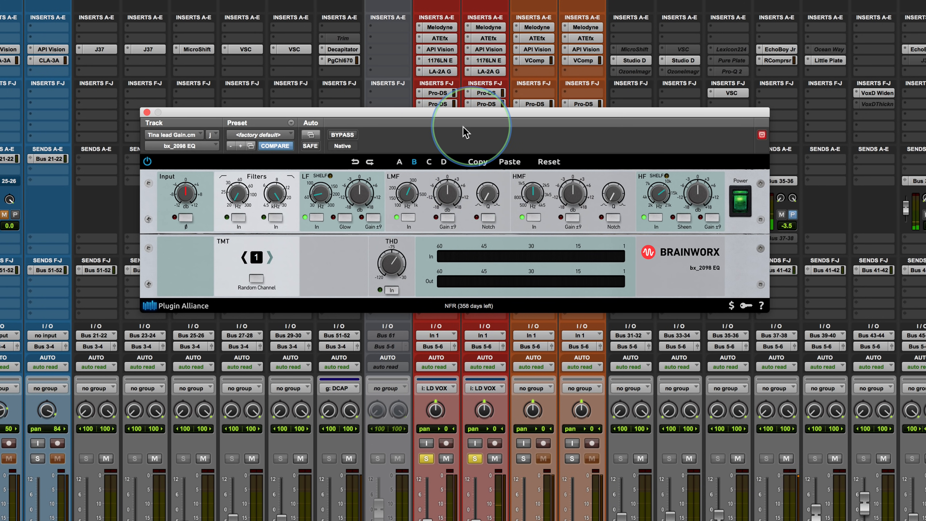
{"action": "mouse_move", "coordinate": [472, 113]}
{"action": "left_mouse_down"}
{"action": "mouse_move", "coordinate": [481, 149]}
{"action": "mouse_move", "coordinate": [471, 130]}
{"action": "left_mouse_up"}
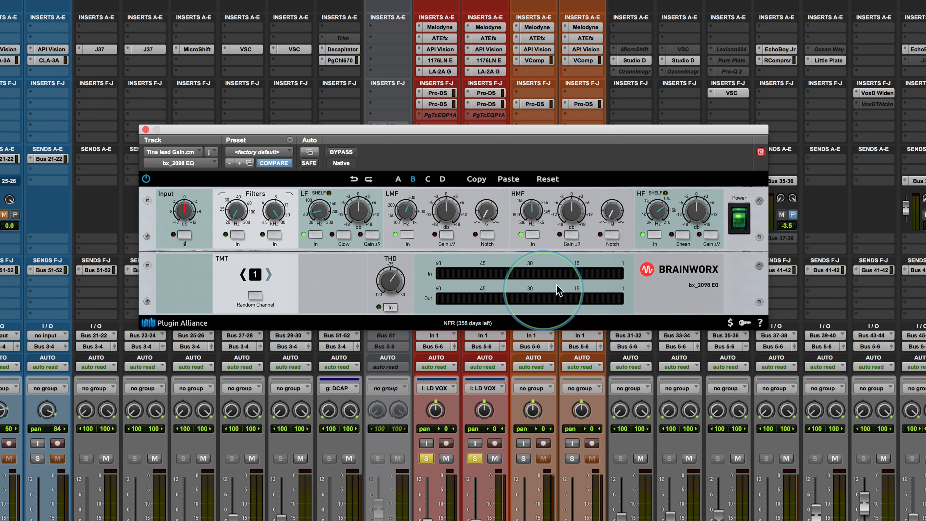
- Engage THD on the lead vocal EQ, raise its amount, and lower the input gain to compensate
{"action": "left_click", "coordinate": [387, 306]}
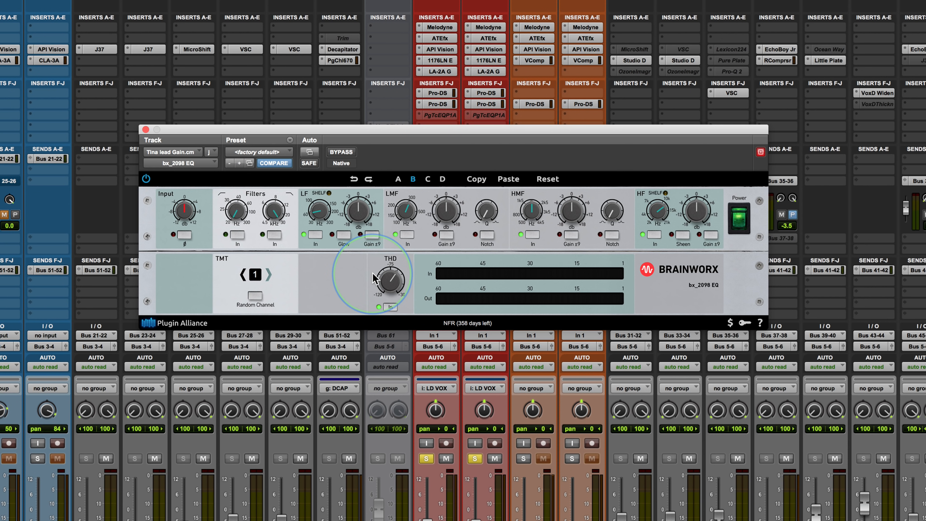
{"action": "key", "text": "space"}
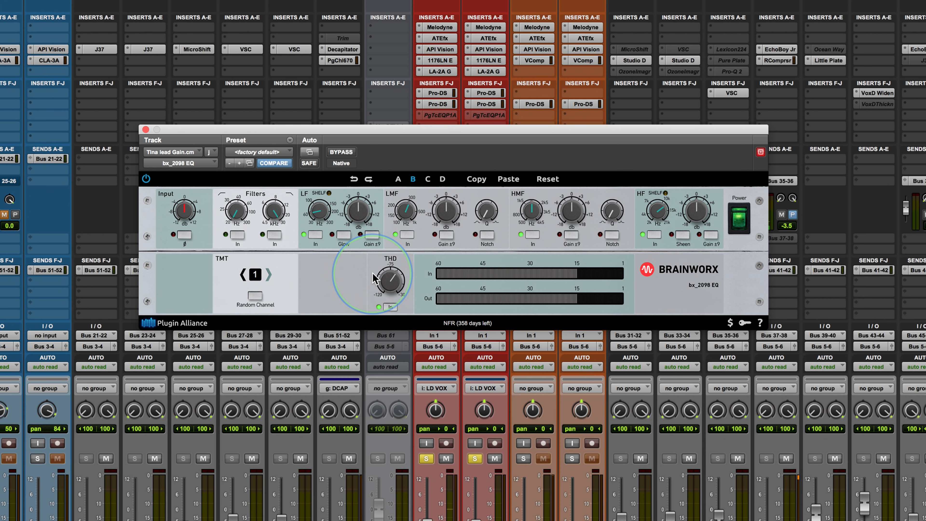
{"action": "mouse_move", "coordinate": [389, 284]}
{"action": "left_click_drag", "start_coordinate": [389, 285], "coordinate": [379, 230]}
{"action": "left_click_drag", "start_coordinate": [184, 213], "coordinate": [186, 220]}
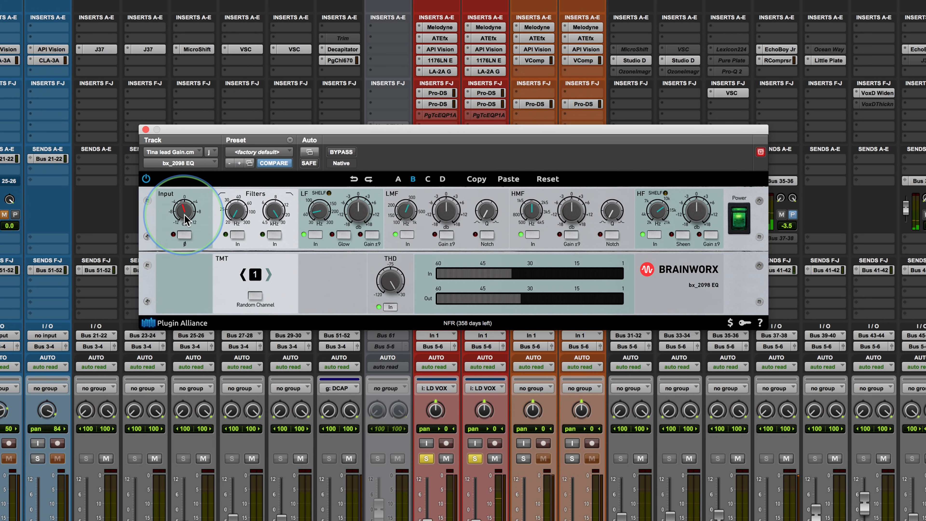
- Check the lead vocal EQ against bypass and audition its low-pass filter switched in and out
{"action": "left_click", "coordinate": [341, 152]}
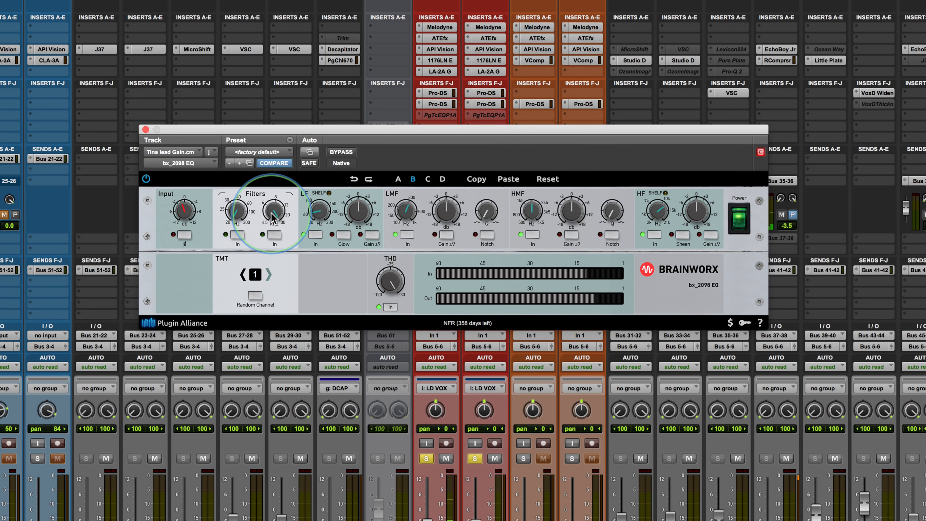
{"action": "left_click", "coordinate": [271, 236]}
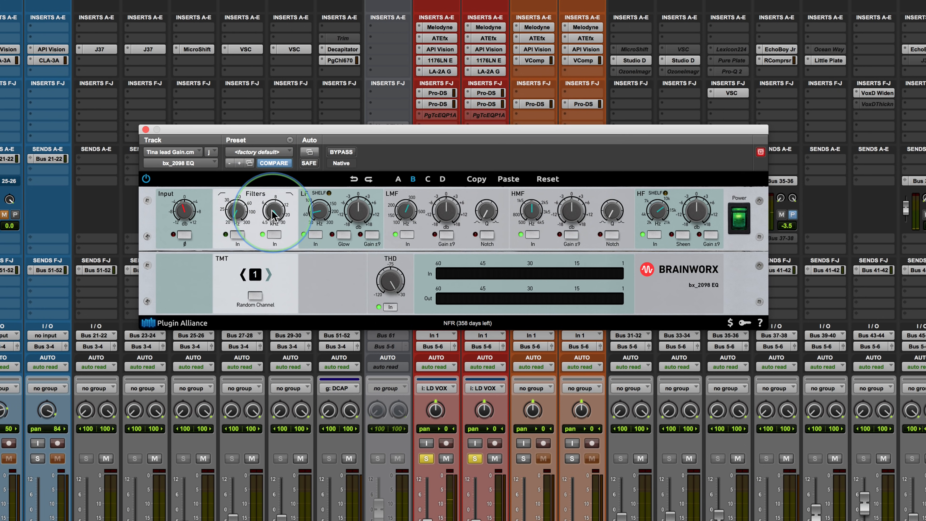
{"action": "left_click", "coordinate": [275, 234]}
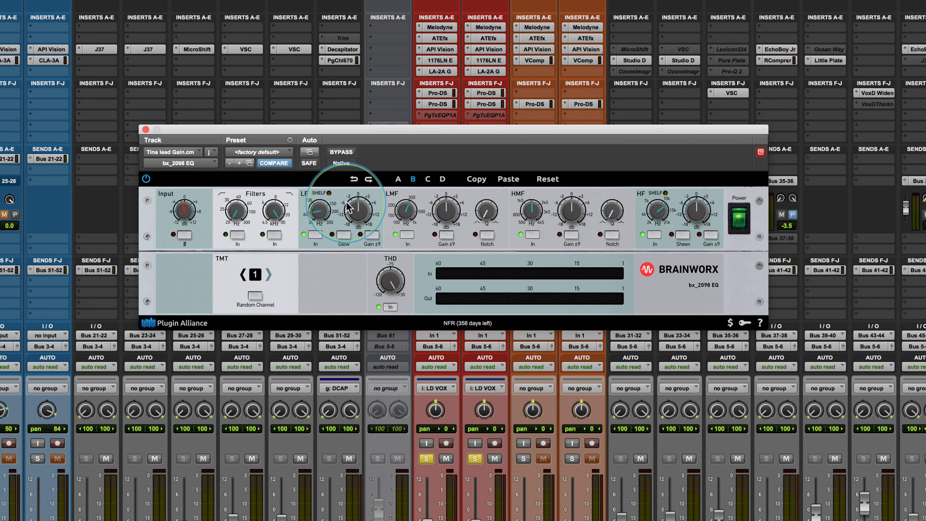
- Raise the HF band's frequency and boost its gain on the lead vocal, comparing Sheen off and on and leaving it on
{"action": "mouse_move", "coordinate": [659, 217]}
{"action": "left_click_drag", "start_coordinate": [658, 212], "coordinate": [661, 166]}
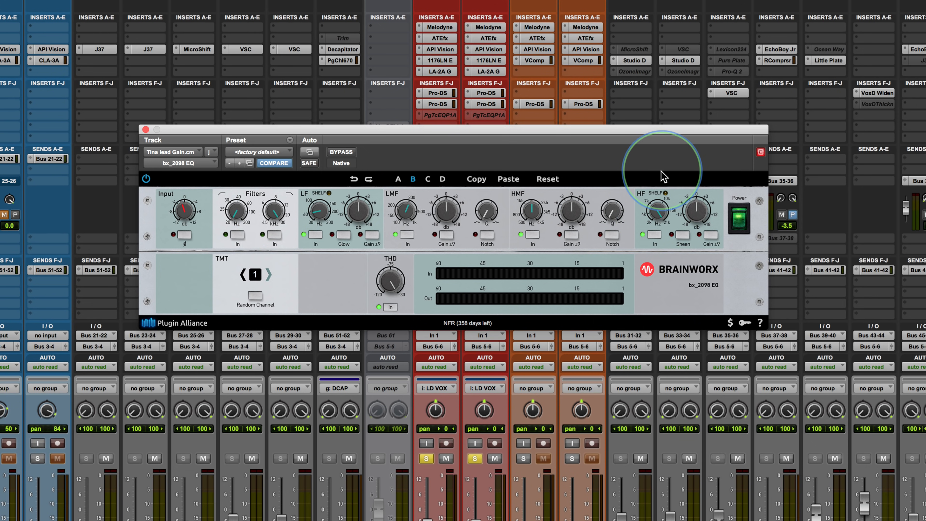
{"action": "key", "text": "space"}
{"action": "mouse_move", "coordinate": [695, 215]}
{"action": "left_mouse_down"}
{"action": "mouse_move", "coordinate": [695, 198]}
{"action": "mouse_move", "coordinate": [693, 213]}
{"action": "left_mouse_up"}
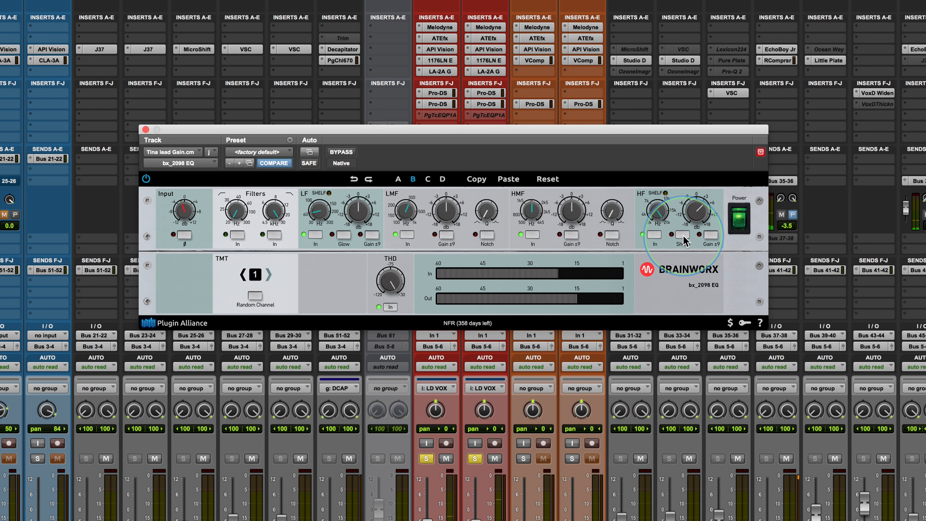
{"action": "mouse_move", "coordinate": [691, 214]}
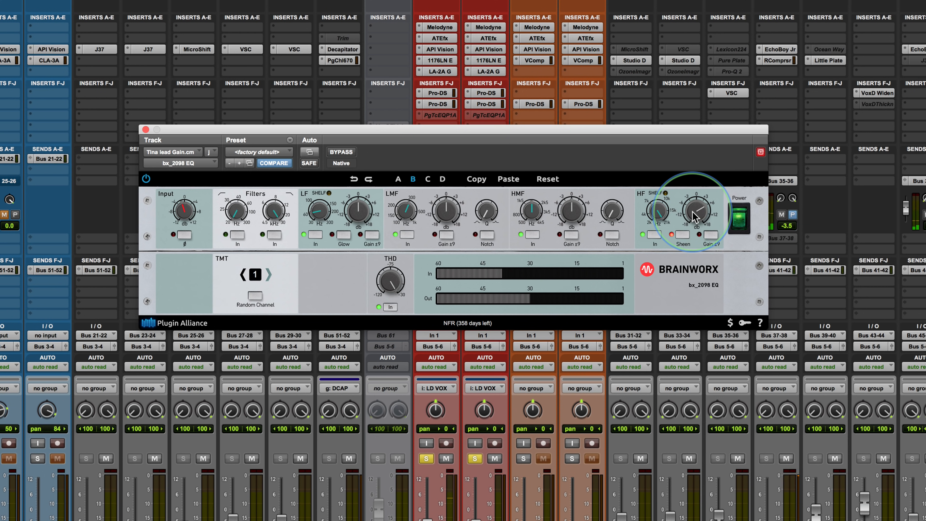
{"action": "left_click", "coordinate": [684, 236]}
{"action": "left_click_drag", "start_coordinate": [695, 207], "coordinate": [694, 220]}
{"action": "left_click", "coordinate": [682, 235]}
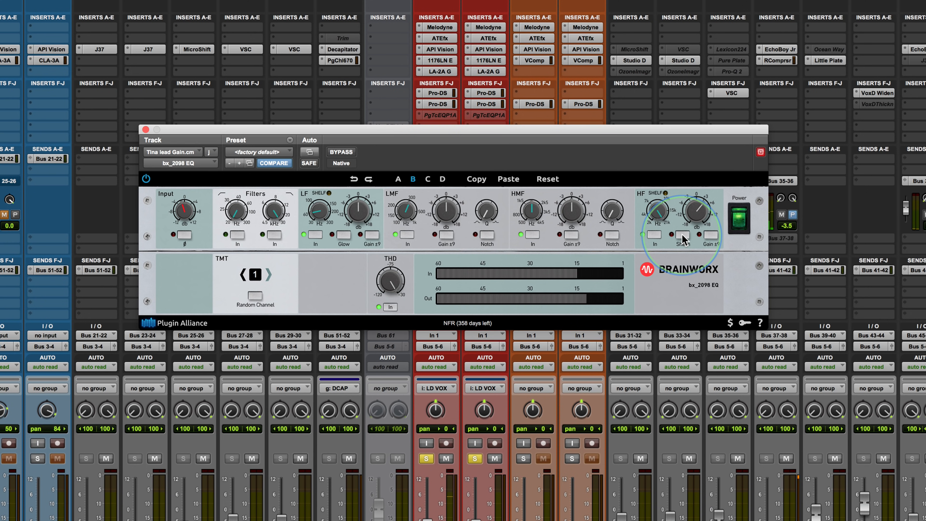
{"action": "left_click", "coordinate": [689, 217]}
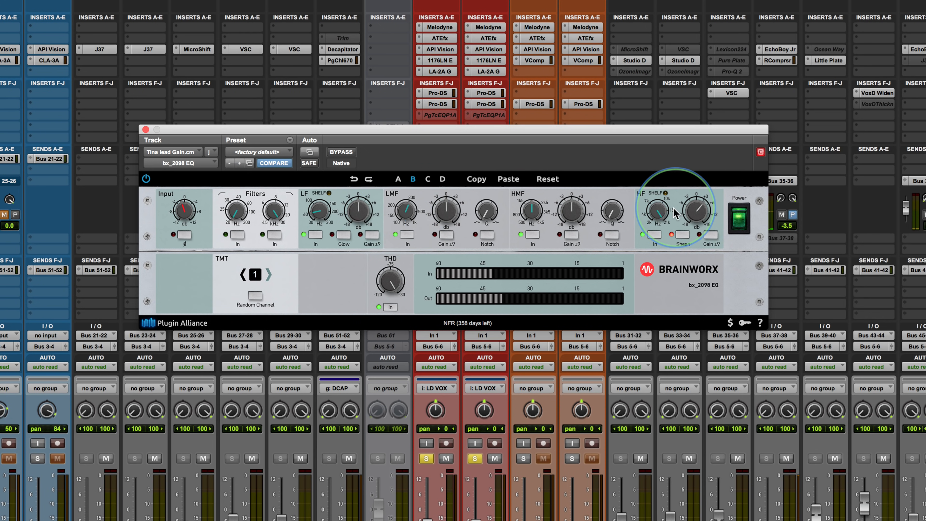
- Boost the LMF band at about 156 Hz and trim the input gain to match the bypassed level
{"action": "left_click_drag", "start_coordinate": [403, 208], "coordinate": [396, 245]}
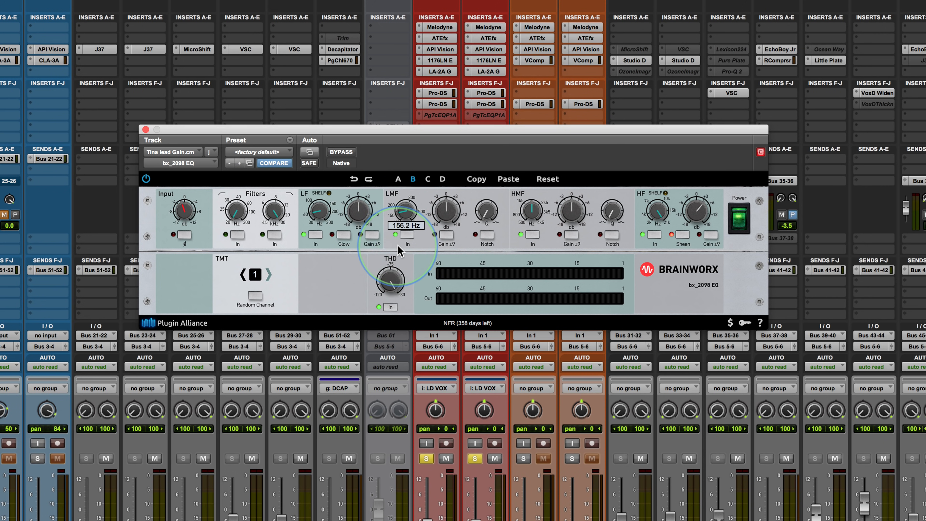
{"action": "left_click_drag", "start_coordinate": [442, 211], "coordinate": [442, 210]}
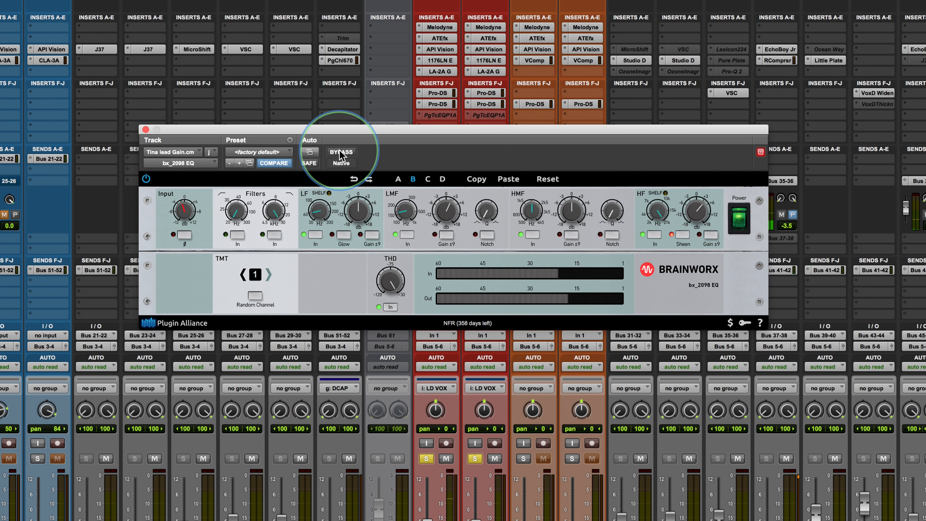
{"action": "left_click", "coordinate": [339, 151]}
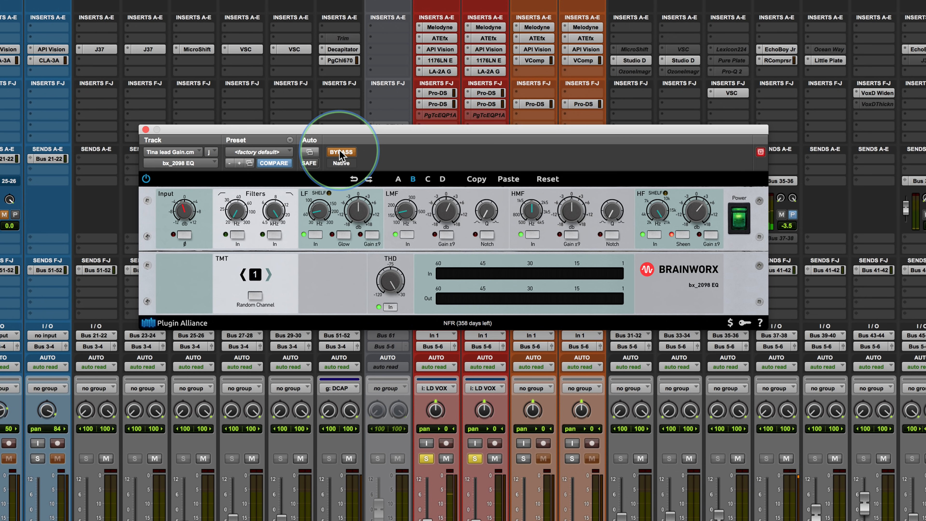
{"action": "left_click_drag", "start_coordinate": [183, 212], "coordinate": [181, 209]}
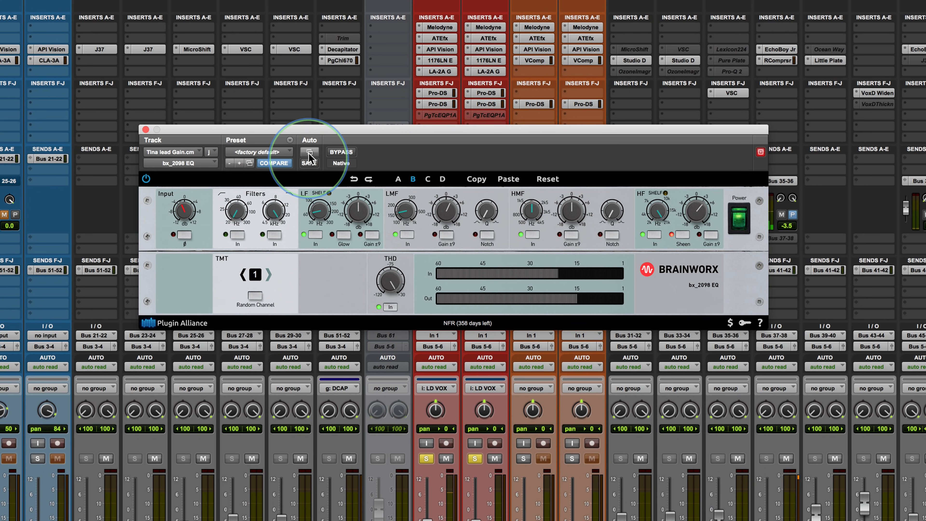
{"action": "left_click", "coordinate": [345, 155]}
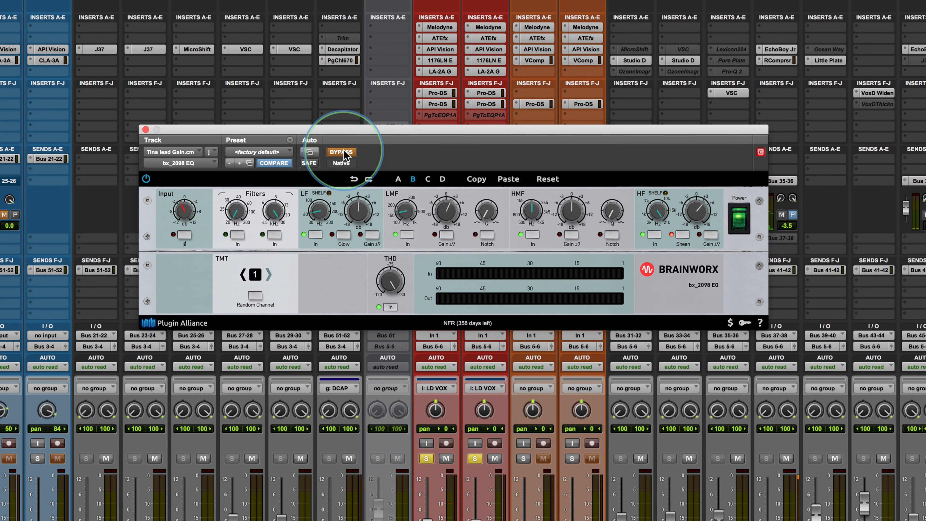
{"action": "left_click", "coordinate": [345, 154]}
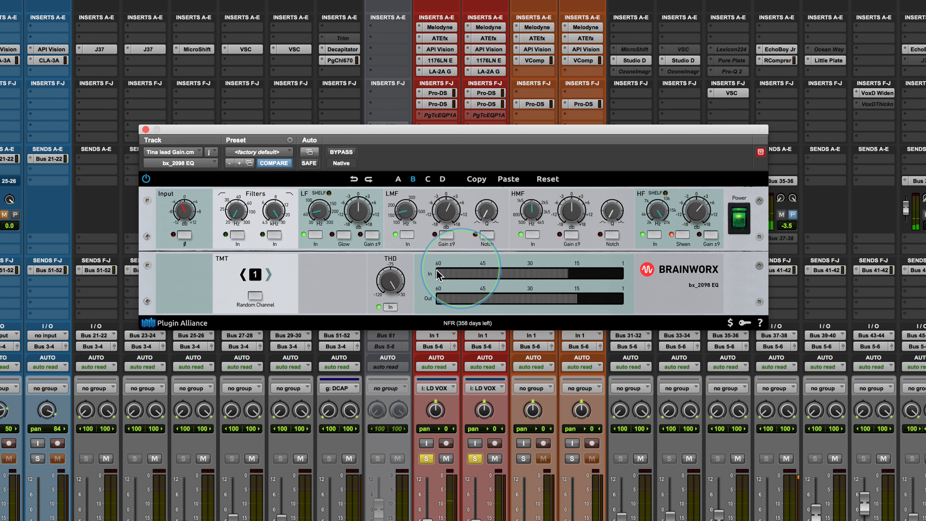
- Sweep the HMF frequency with its gain raised to find the harsh area, and cut it using Notch with a narrow Q
{"action": "left_click", "coordinate": [611, 234]}
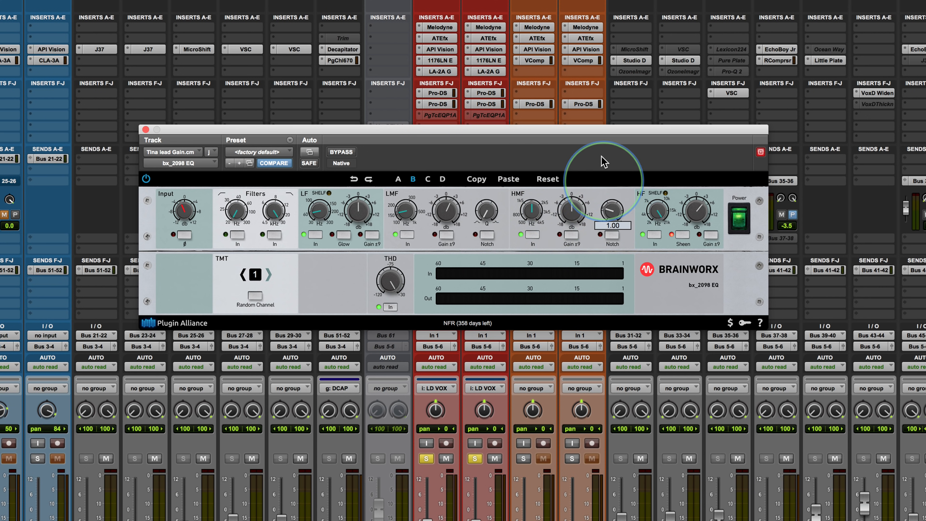
{"action": "left_click_drag", "start_coordinate": [574, 215], "coordinate": [528, 208]}
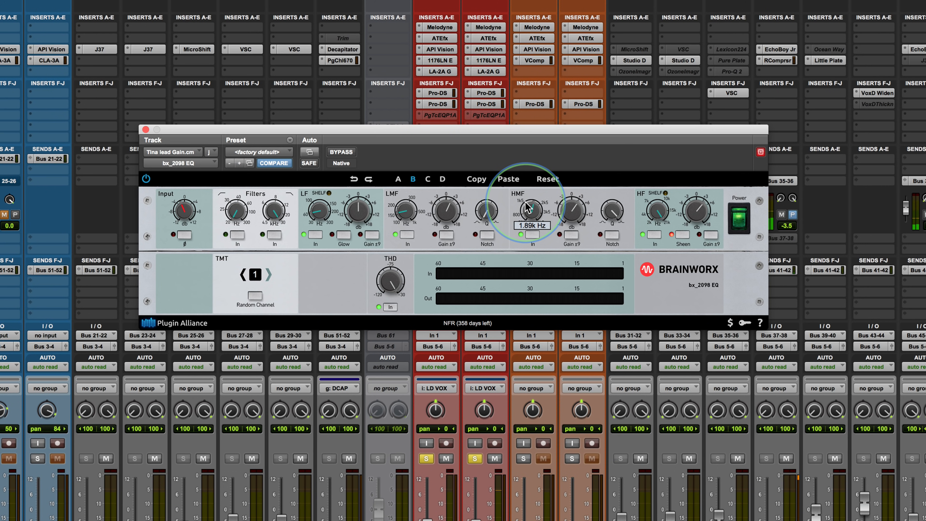
{"action": "mouse_move", "coordinate": [525, 203]}
{"action": "left_mouse_down"}
{"action": "mouse_move", "coordinate": [530, 165]}
{"action": "mouse_move", "coordinate": [529, 206]}
{"action": "left_mouse_up"}
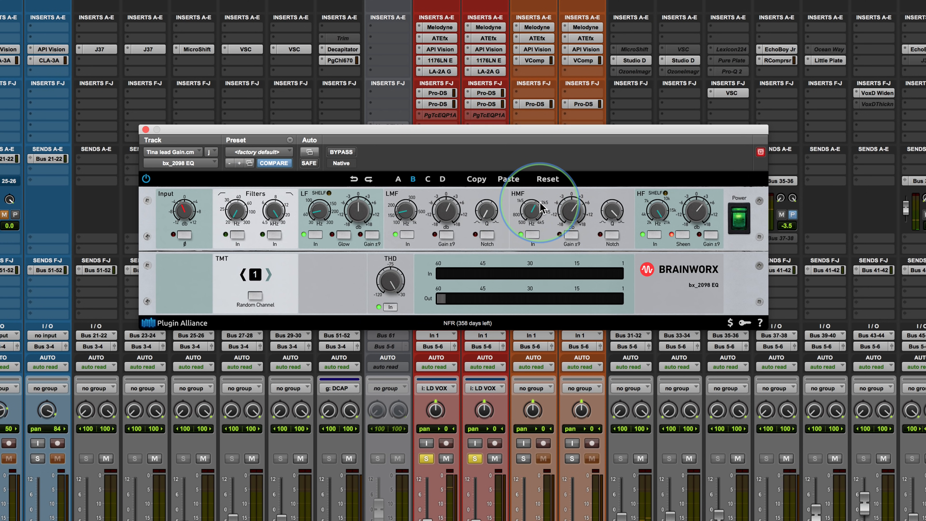
{"action": "left_click_drag", "start_coordinate": [571, 215], "coordinate": [567, 247]}
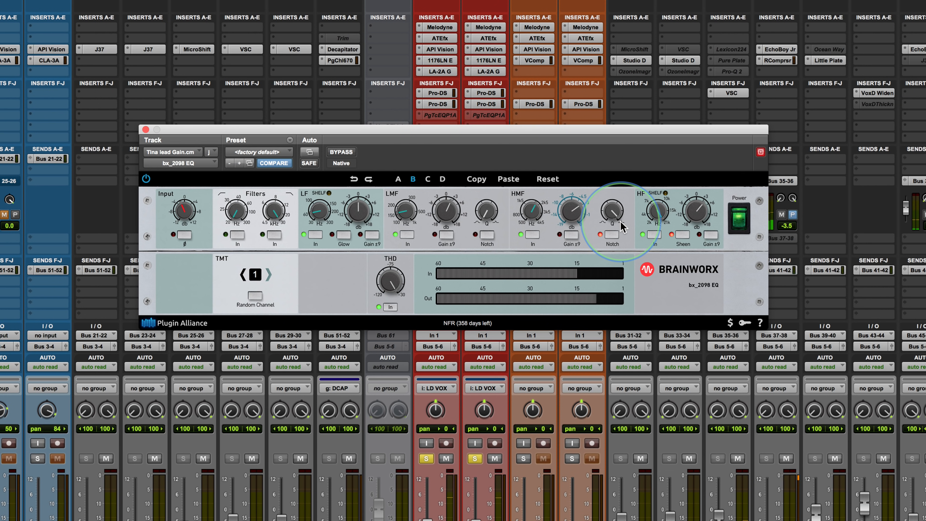
- Compare the lead vocal with the HMF notch band switched out and in
{"action": "left_click", "coordinate": [531, 236]}
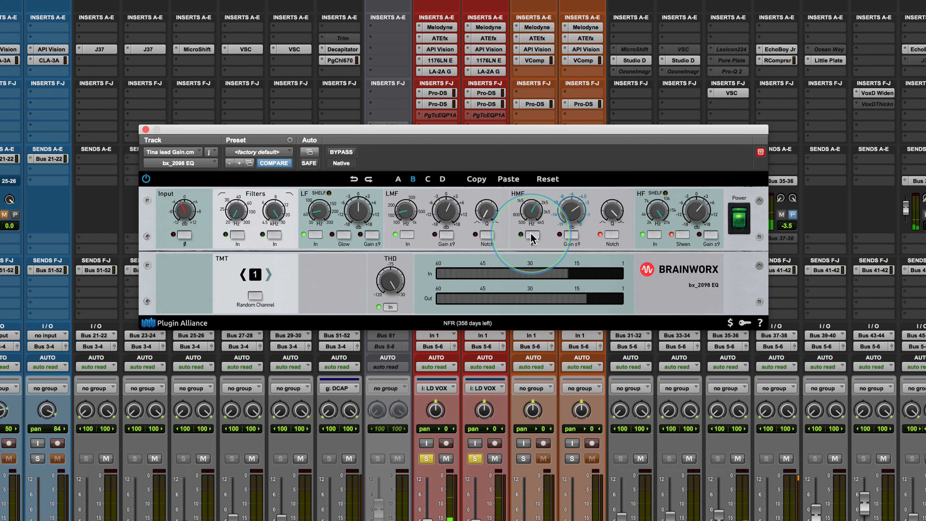
{"action": "left_click", "coordinate": [532, 237]}
{"action": "left_click", "coordinate": [531, 237]}
{"action": "left_click", "coordinate": [532, 236]}
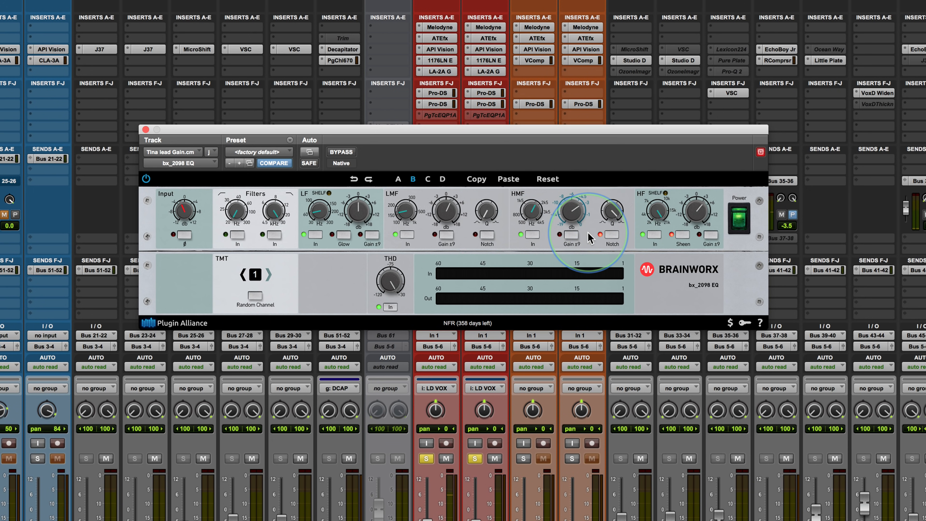
- Try an HMF Q of about 1.35, return it to its previous setting, and recheck the band switched out and in
{"action": "left_click_drag", "start_coordinate": [613, 219], "coordinate": [612, 351]}
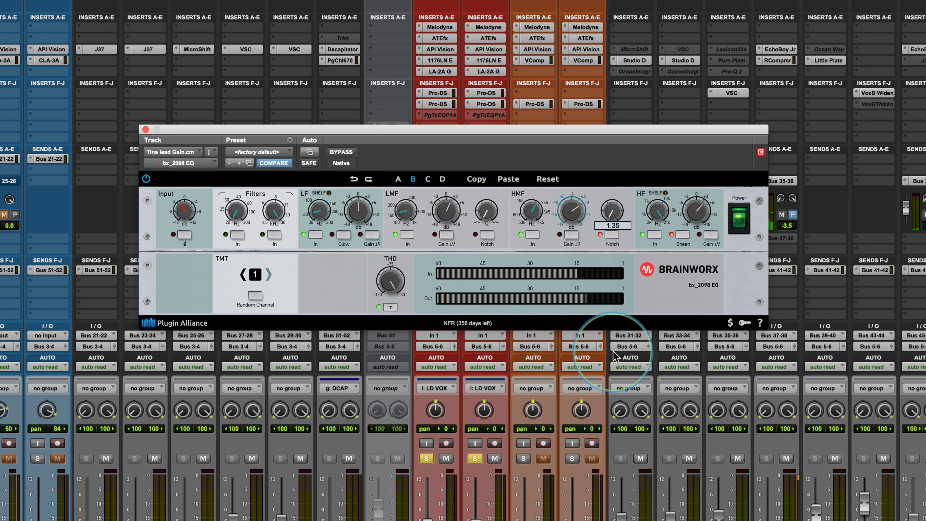
{"action": "left_click_drag", "start_coordinate": [613, 351], "coordinate": [566, 215]}
{"action": "left_click", "coordinate": [531, 236]}
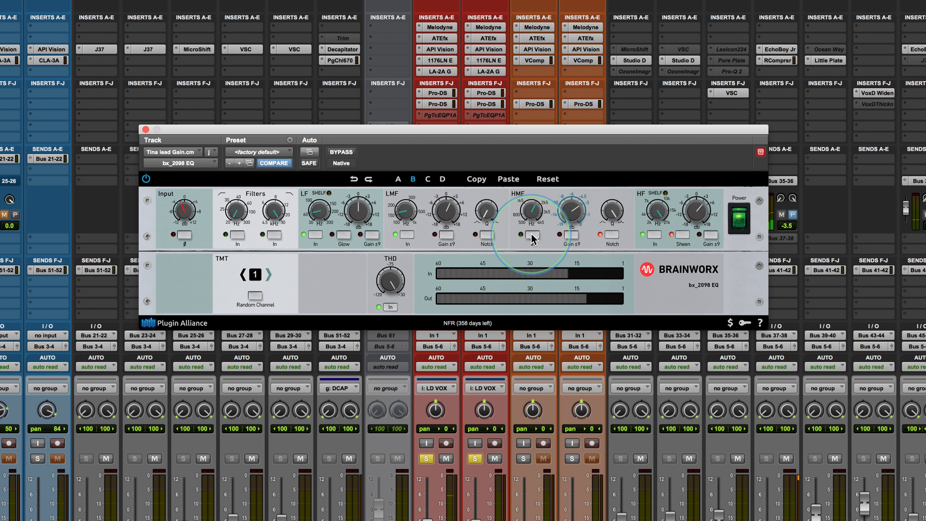
{"action": "left_click", "coordinate": [531, 236]}
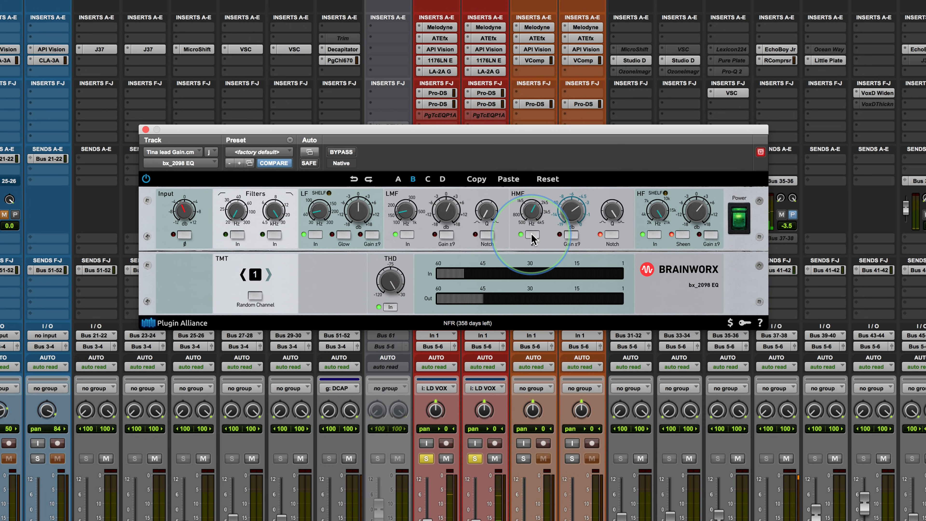
- Unsolo the lead vocals and fine-tune the EQ's input gain in the full mix, comparing it bypassed and active
{"action": "left_click", "coordinate": [427, 460]}
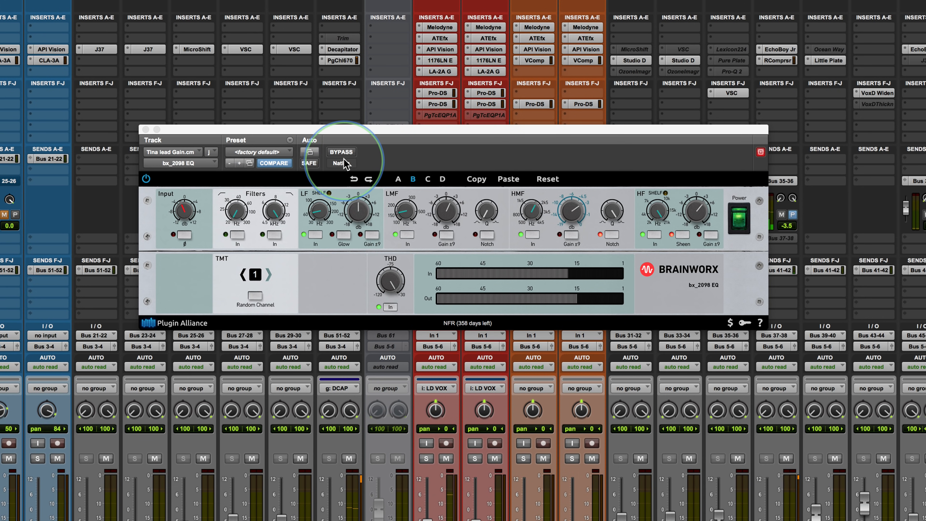
{"action": "left_click", "coordinate": [341, 151]}
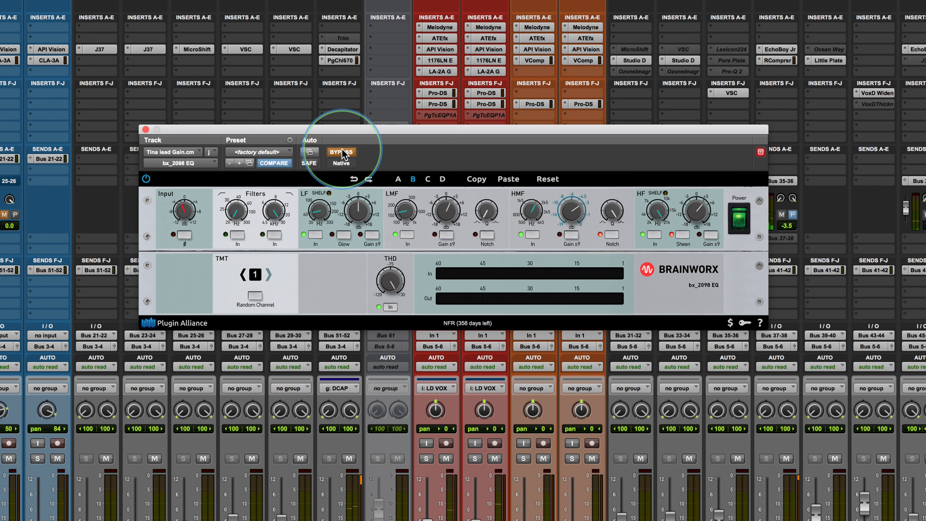
{"action": "left_click", "coordinate": [342, 152]}
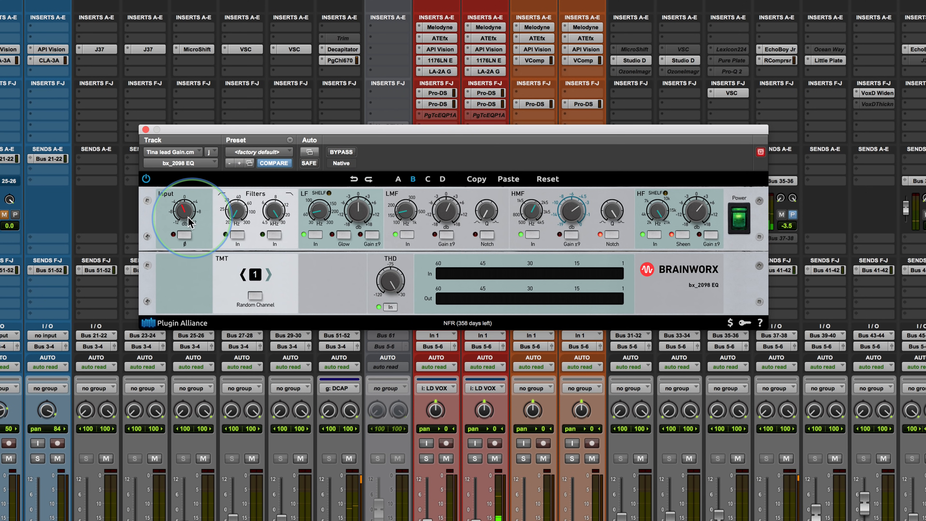
{"action": "mouse_move", "coordinate": [179, 211]}
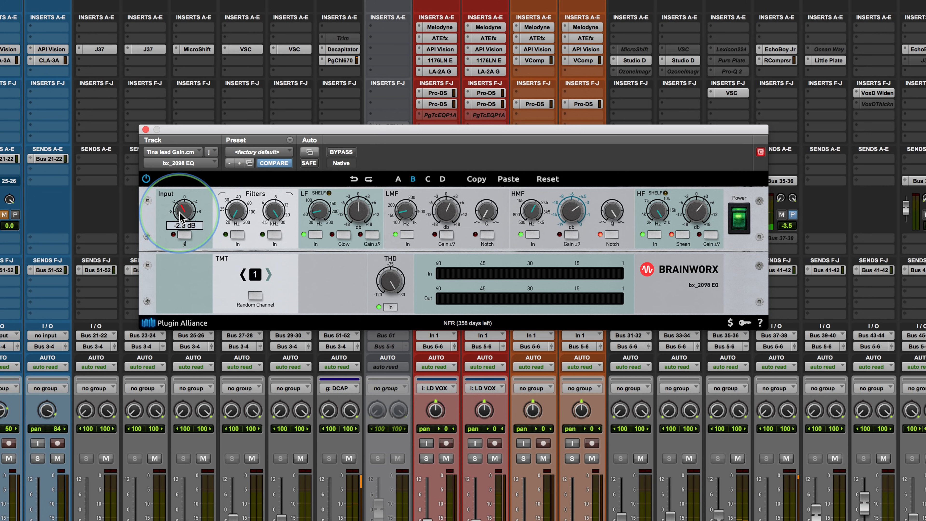
{"action": "left_click_drag", "start_coordinate": [179, 212], "coordinate": [179, 213]}
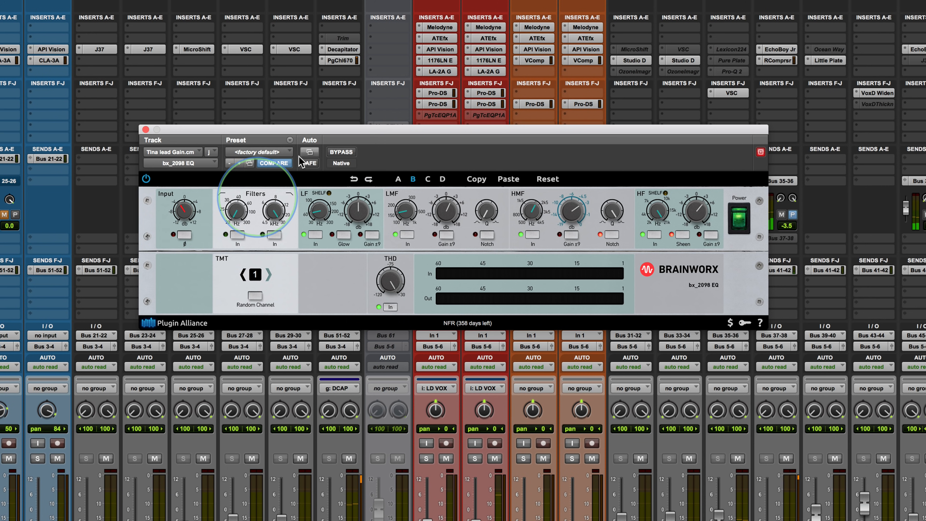
{"action": "left_click", "coordinate": [346, 152]}
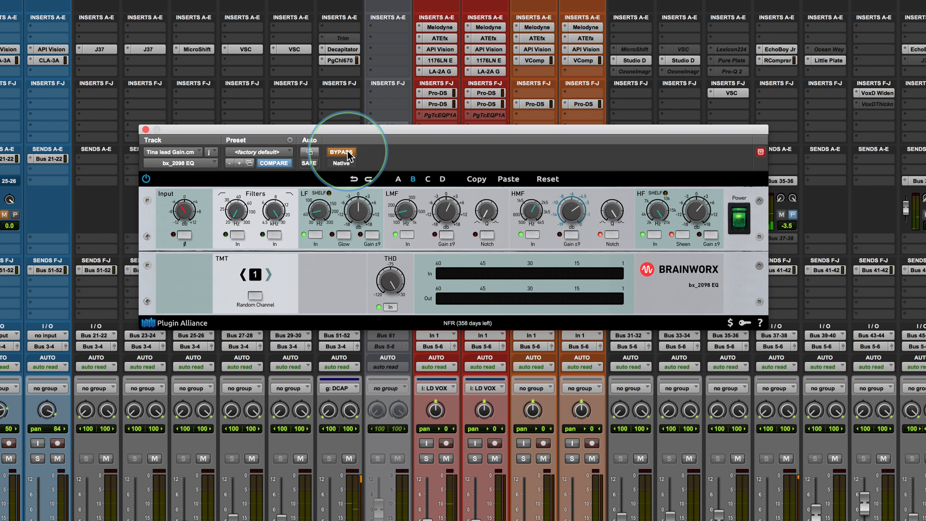
{"action": "left_click", "coordinate": [346, 153]}
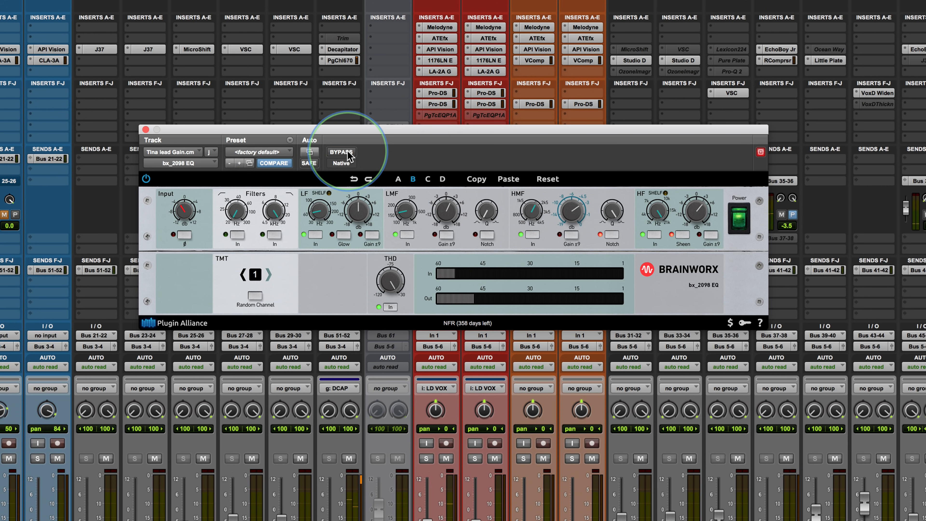